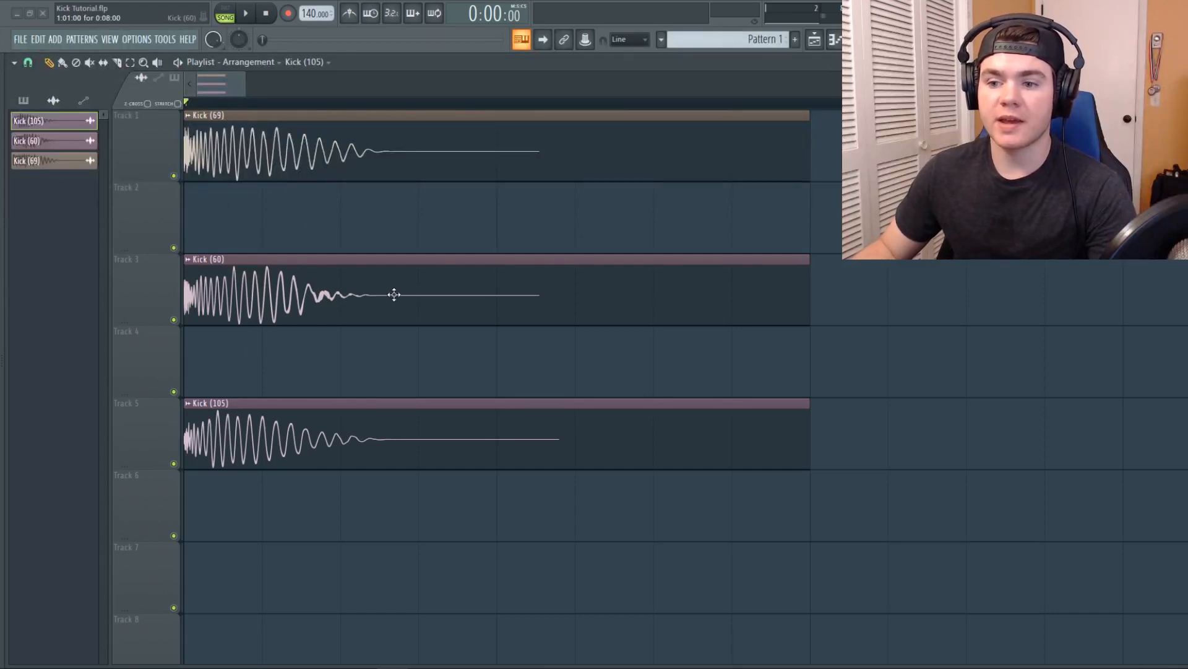
Audition Kick (69), Kick (60) and Kick (105) by soloing each playlist track in turn, and restore all tracks.
right_click(174, 176)
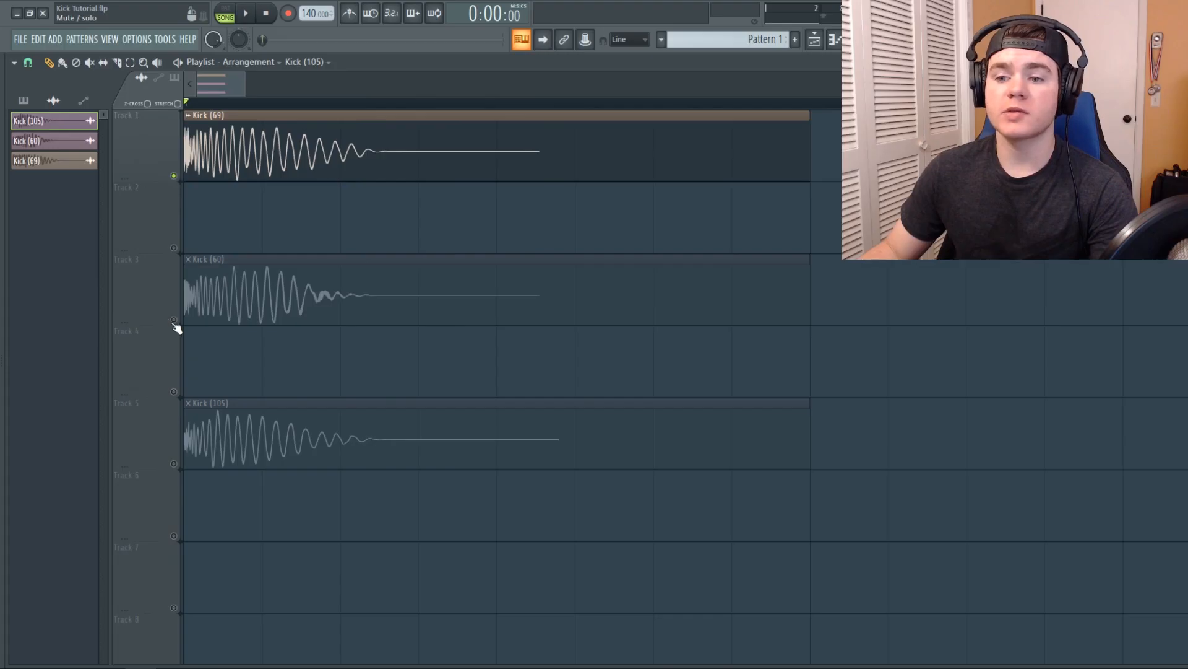
right_click(174, 320)
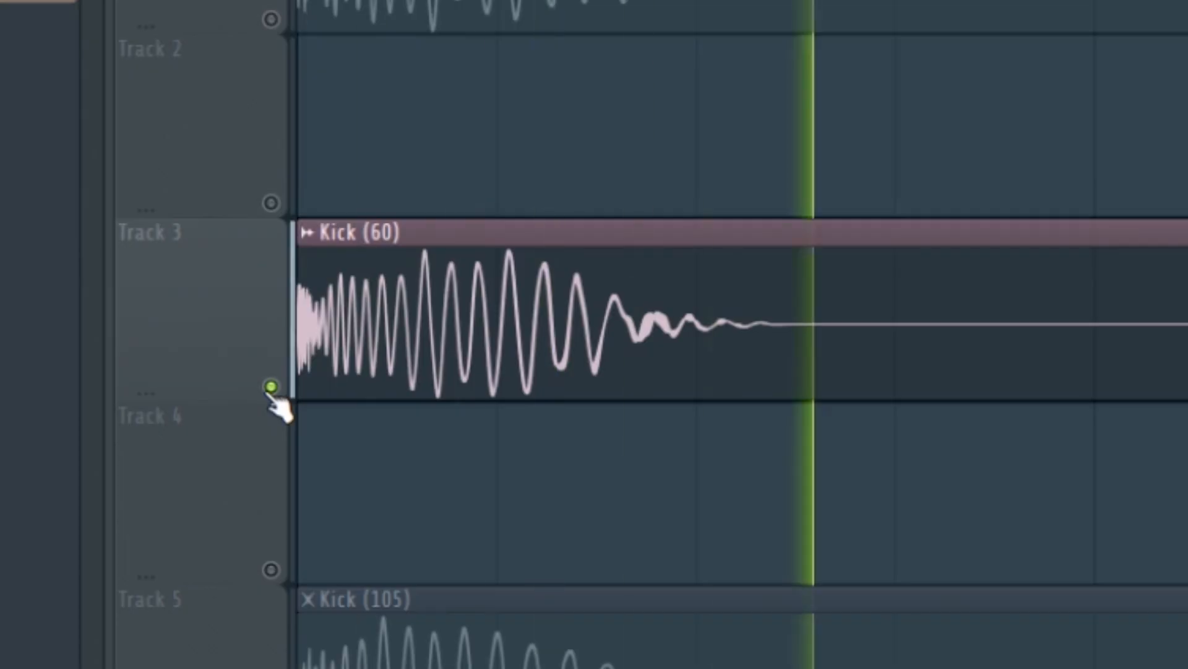
right_click(174, 464)
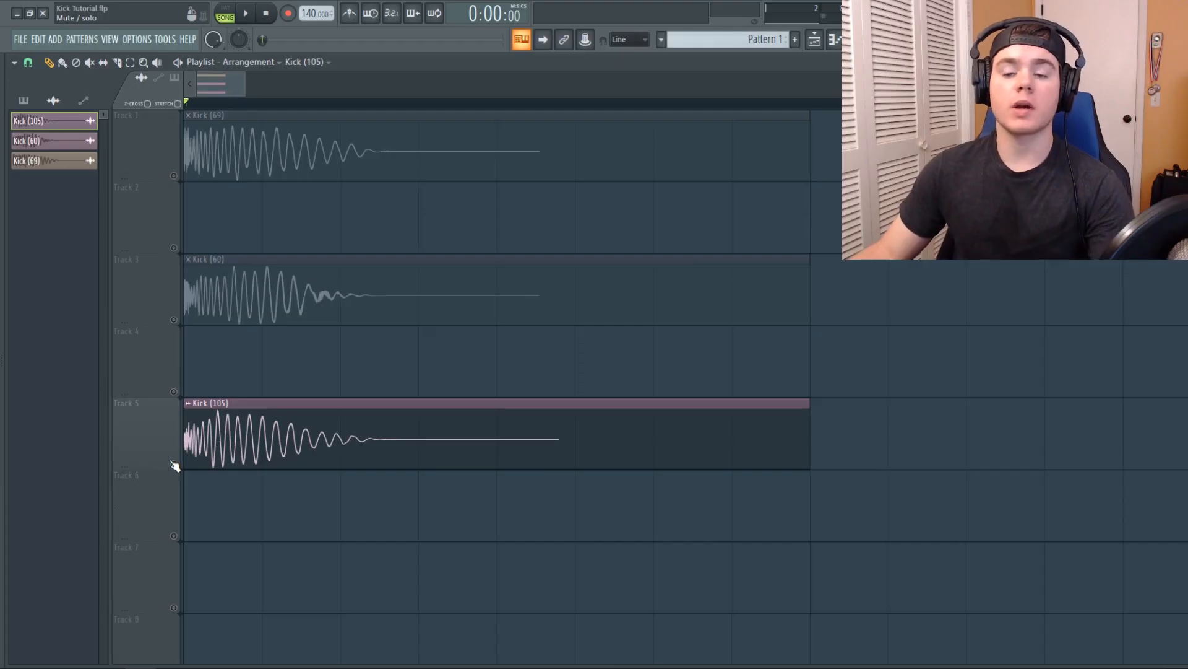
right_click(174, 463)
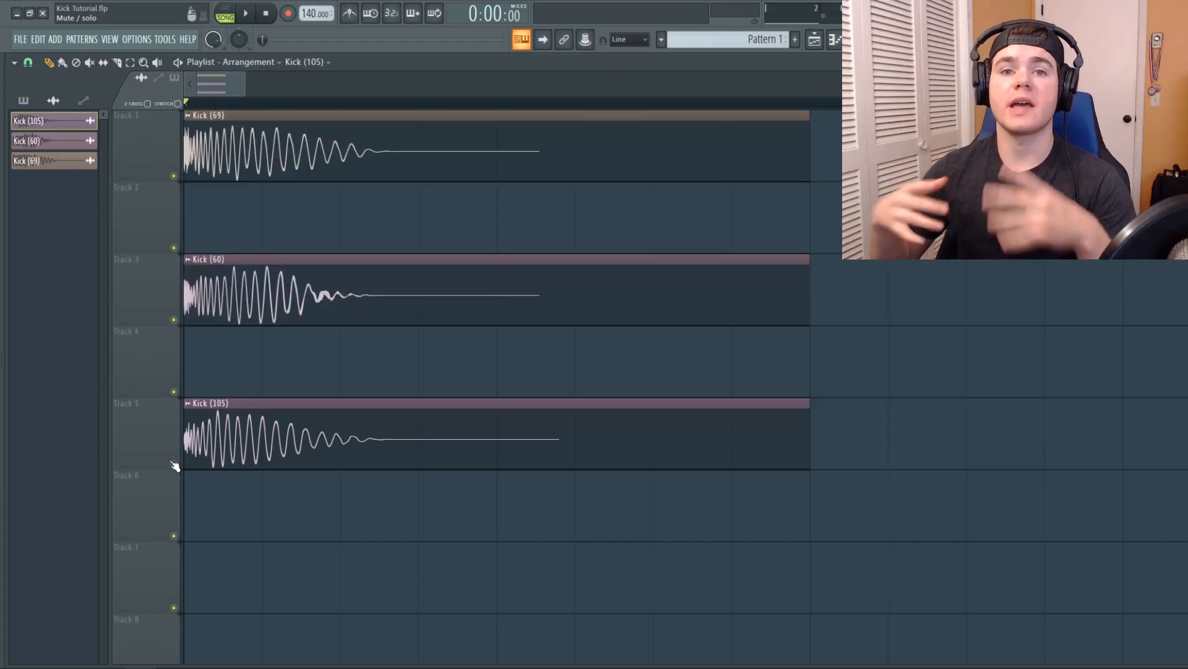
Show the mixer, solo Insert 1 and select it for editing.
key("F9")
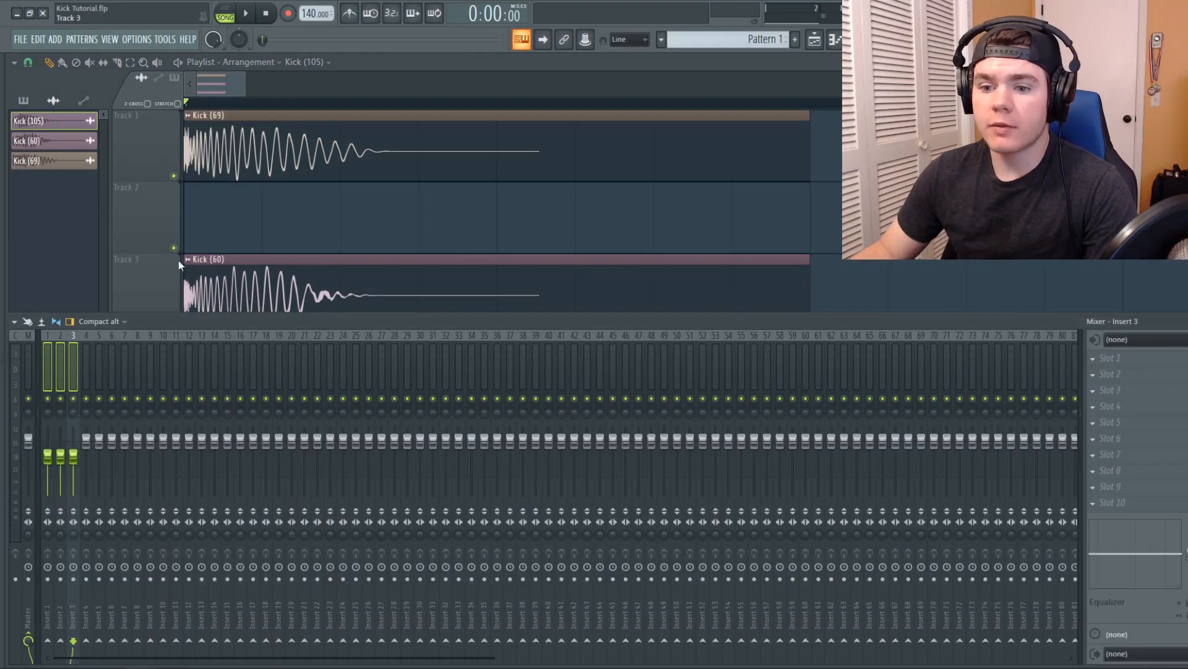
key("alt+F8")
key("alt+F8")
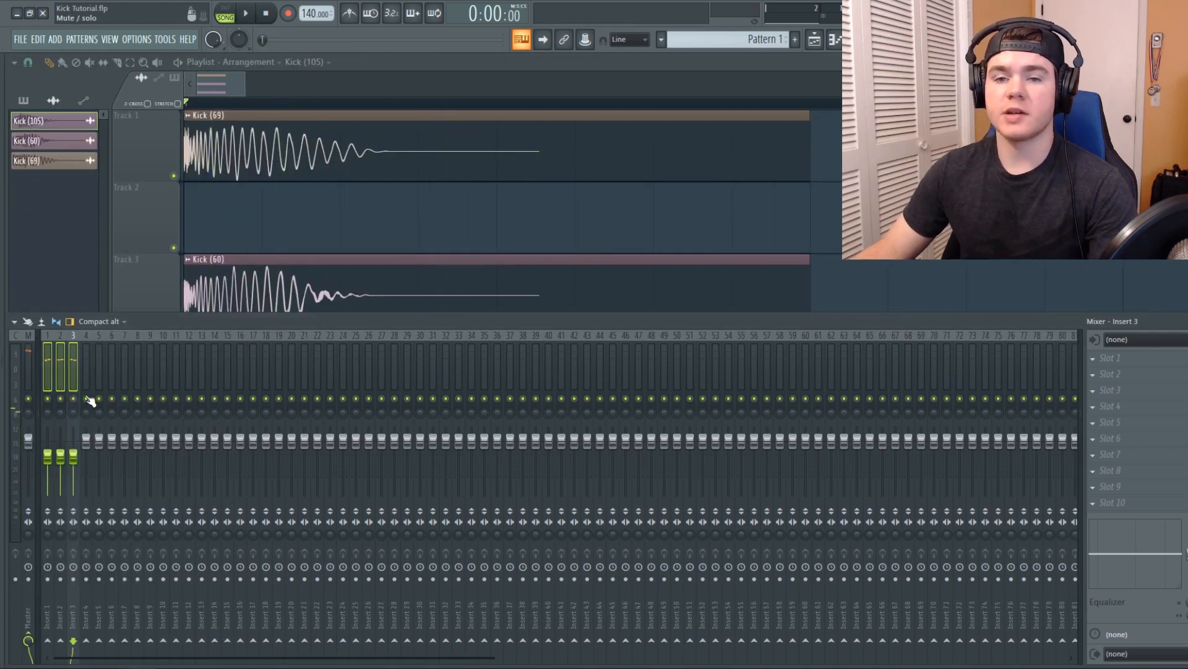
right_click(48, 399)
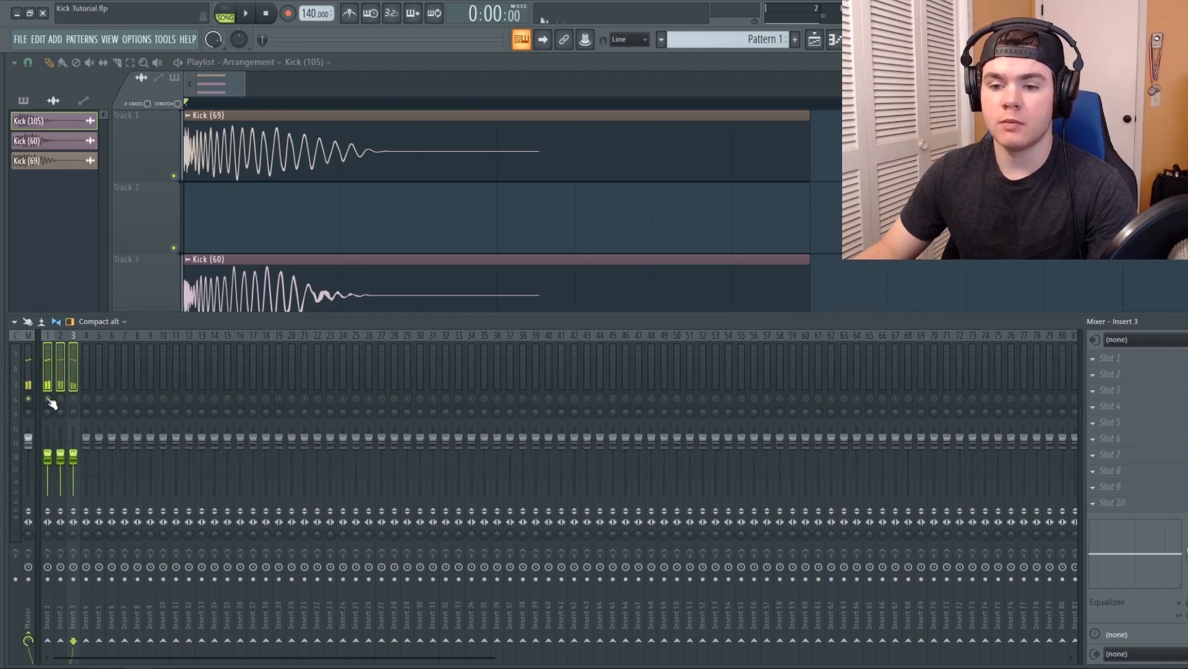
left_click(48, 364)
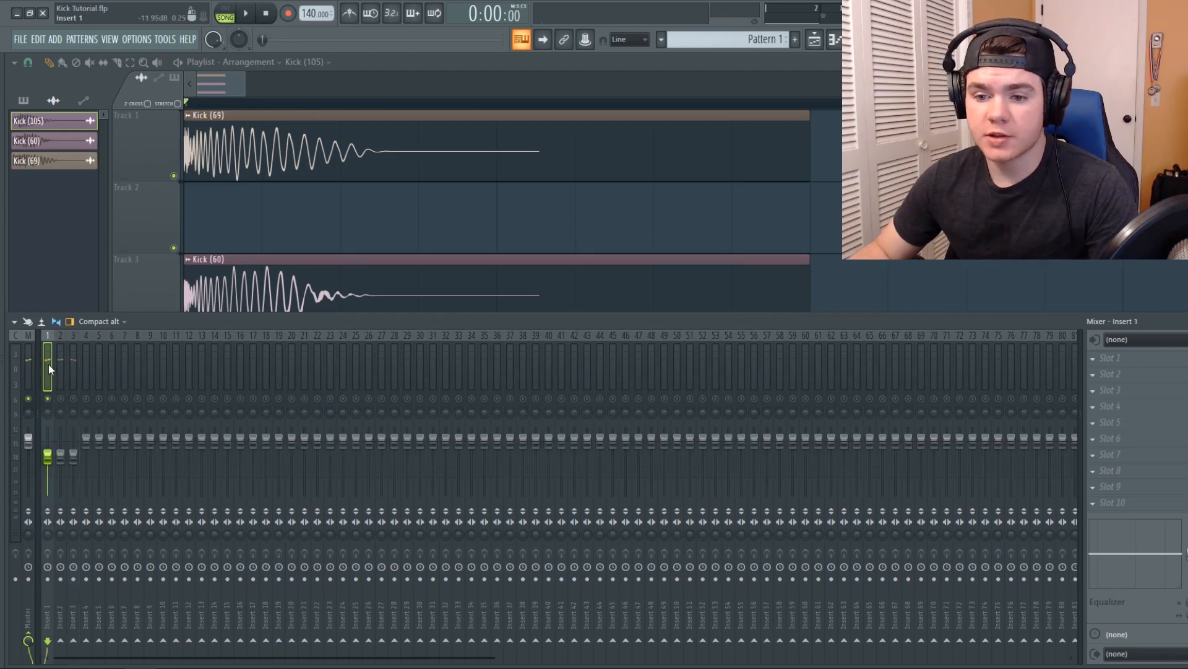
Load Fruity Parametric EQ 2 in Insert 1's first slot with the high-pass preset and move the low cut to about 87 Hz.
left_click(1108, 359)
left_click(1013, 140)
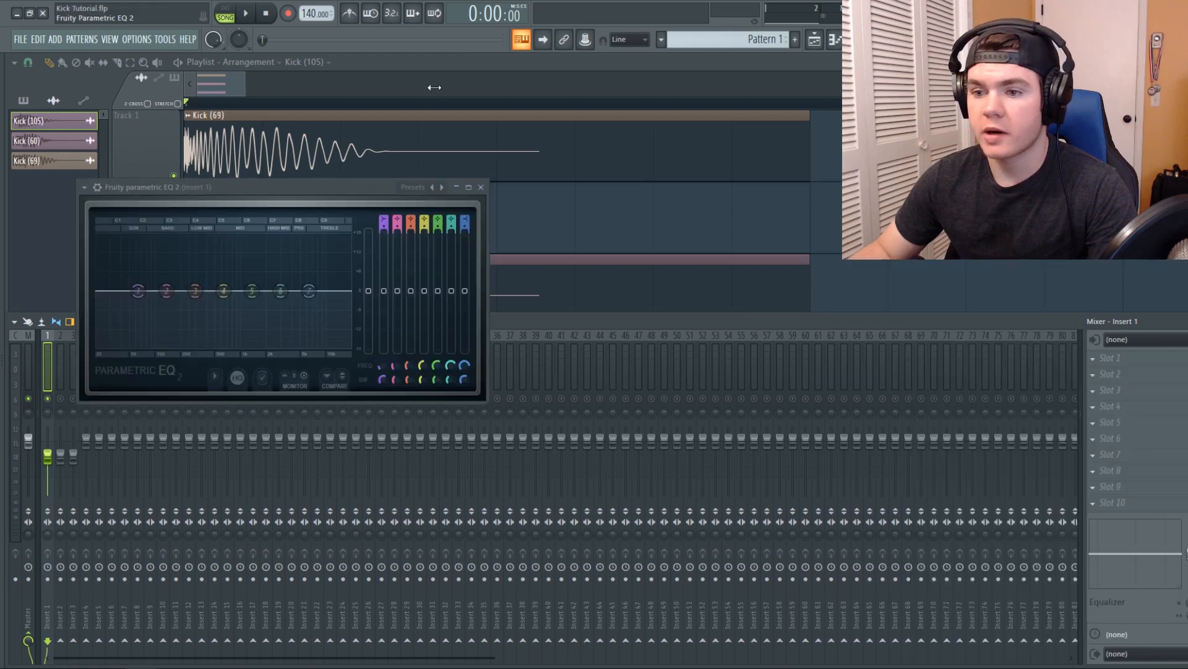
left_click(442, 187)
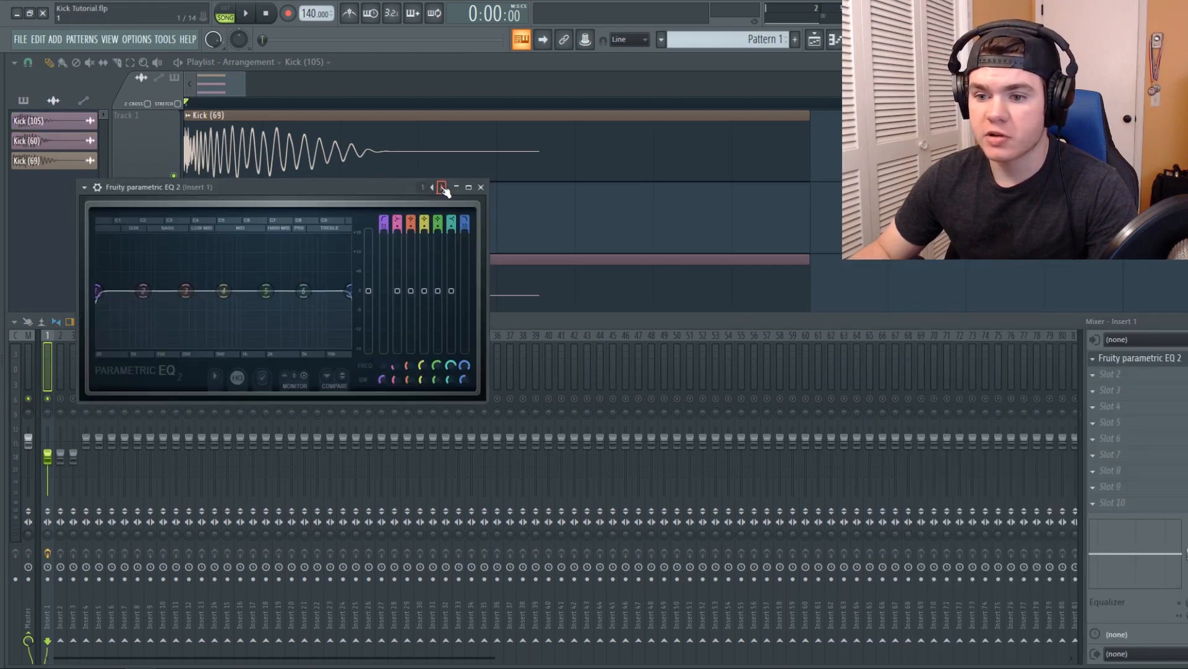
key("space")
left_click_drag(97, 290, 153, 293)
key("space")
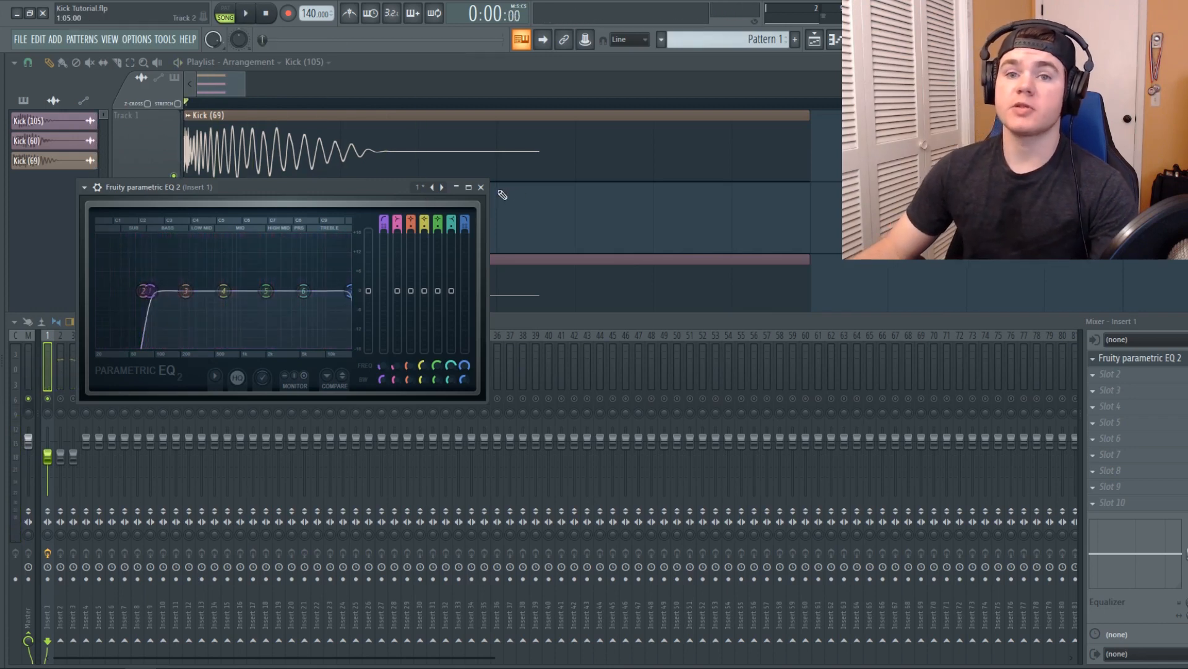
left_click(482, 187)
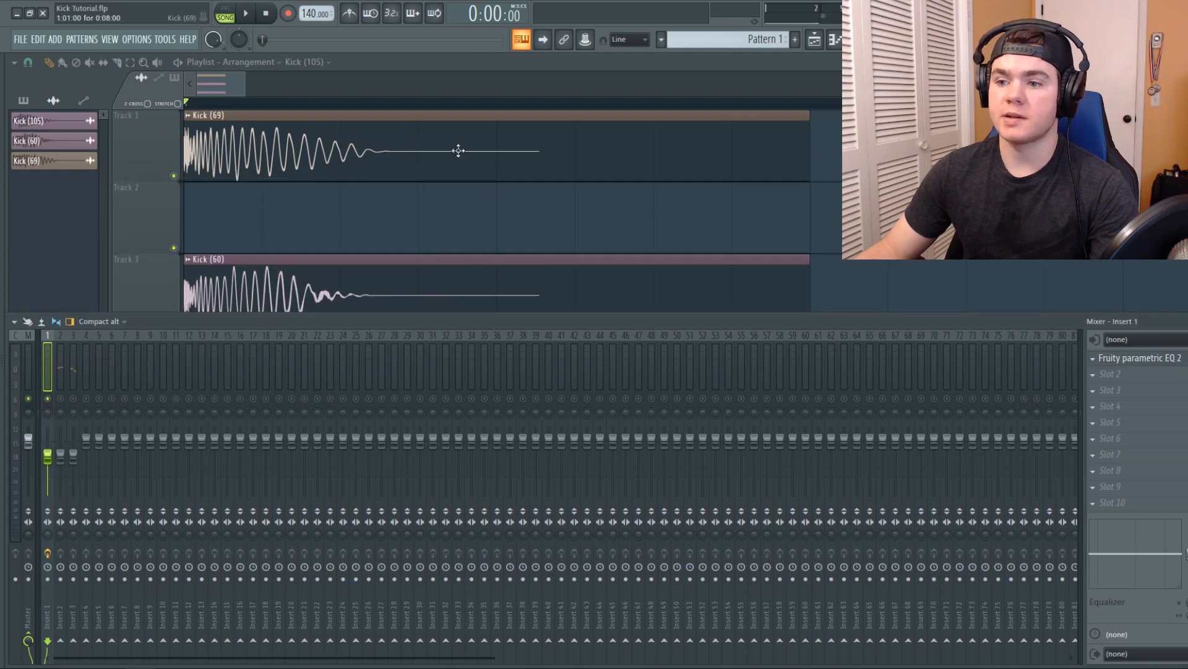
Normalize the Kick (69) sample and set its quick fade-out to maximum, auditioning the shortened tail.
key("F9")
double_click(372, 157)
left_click_drag(404, 210, 571, 209)
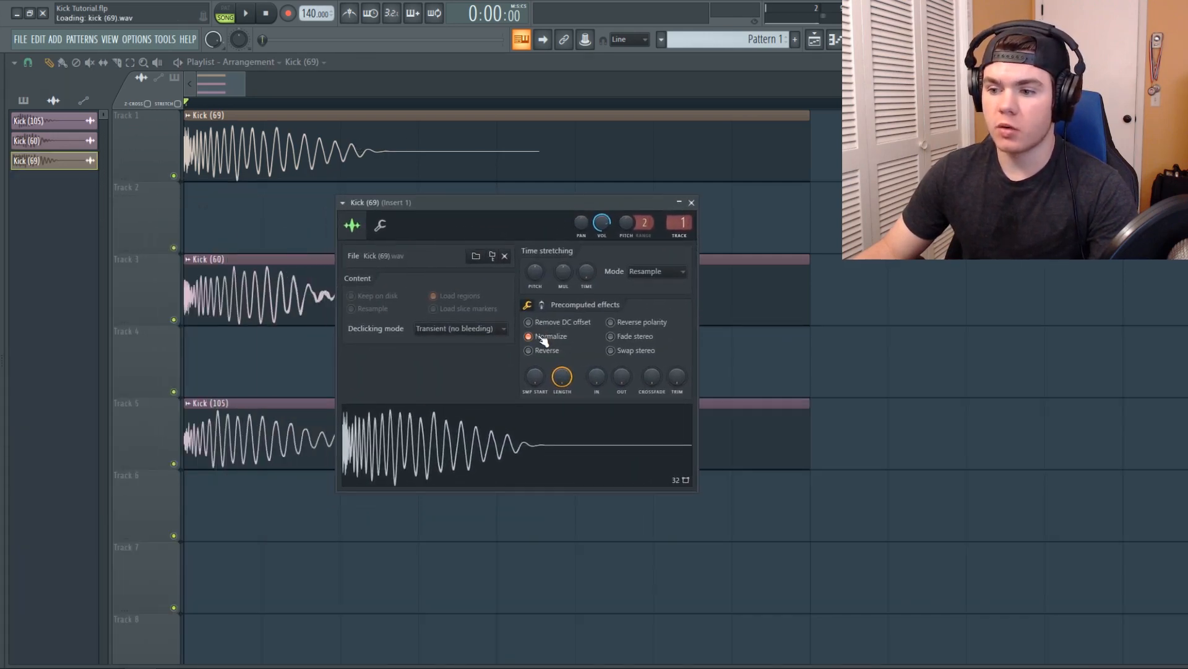
left_click_drag(621, 376, 622, 351)
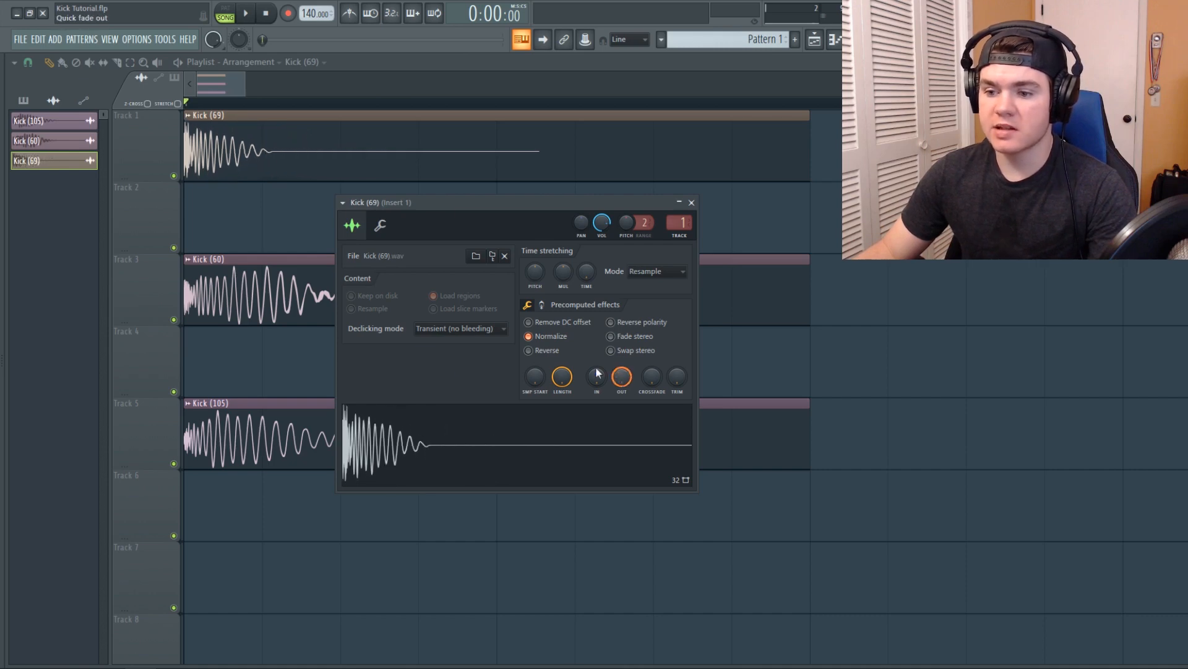
left_click(492, 450)
left_click(492, 450)
left_click(491, 450)
left_click(491, 450)
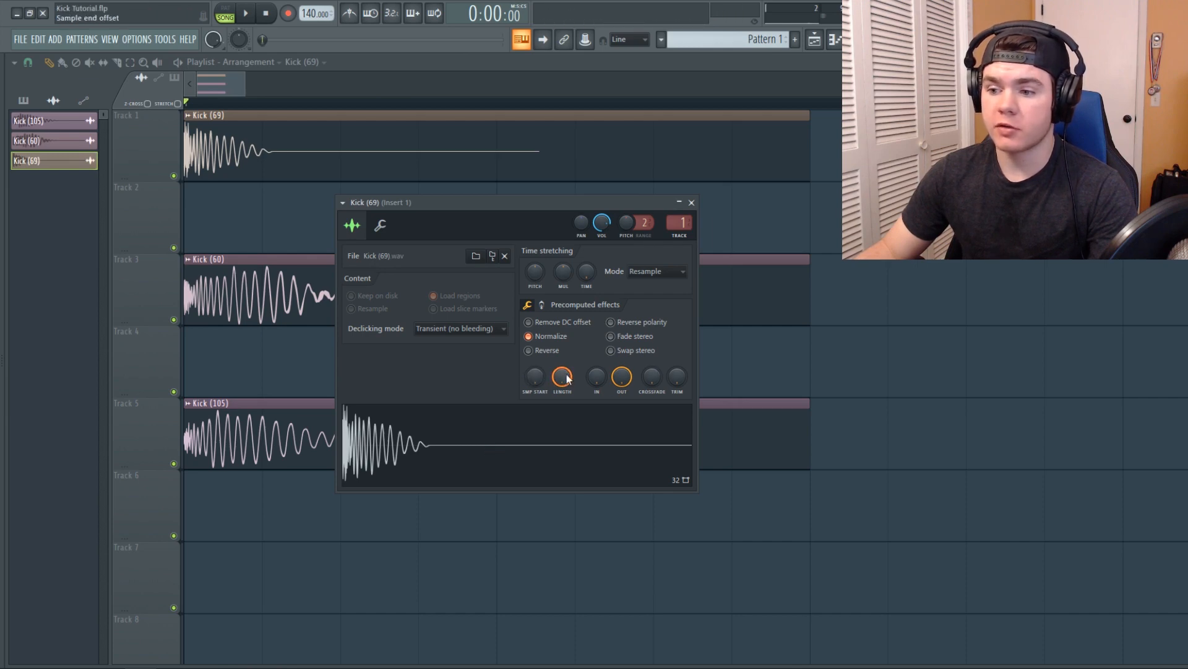
Shorten the Kick (69) sample by setting its length to just over 44%, auditioning the result.
left_click_drag(562, 376, 562, 414)
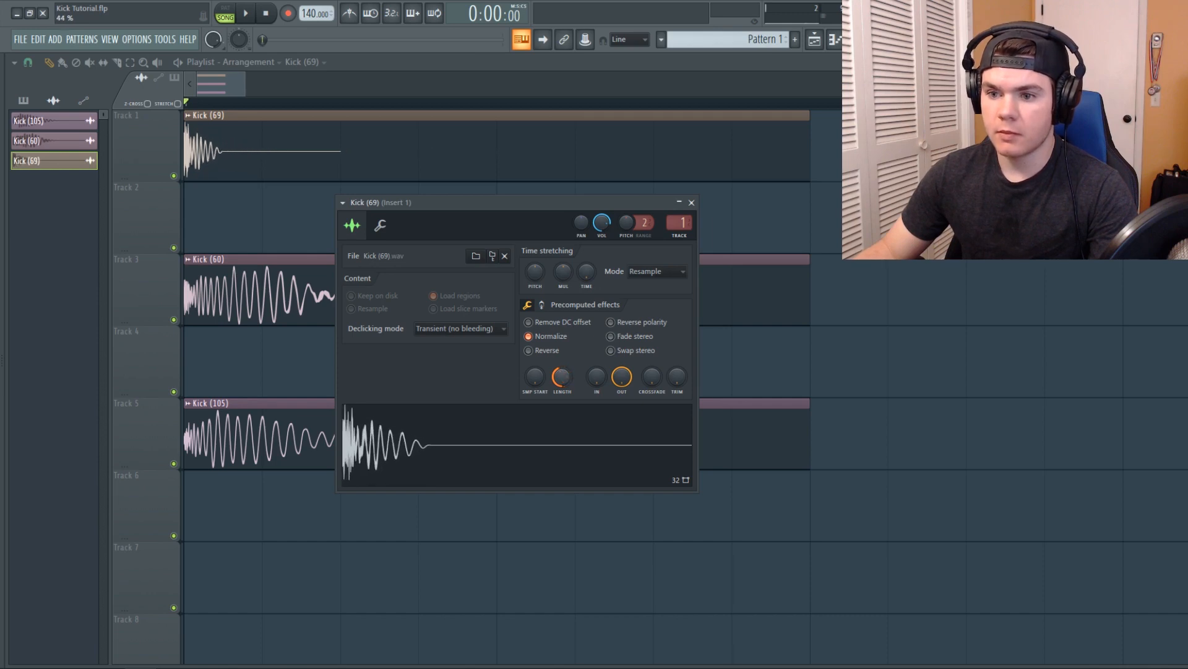
left_click(544, 441)
left_click_drag(562, 376, 562, 374)
left_click(571, 427)
left_click(557, 430)
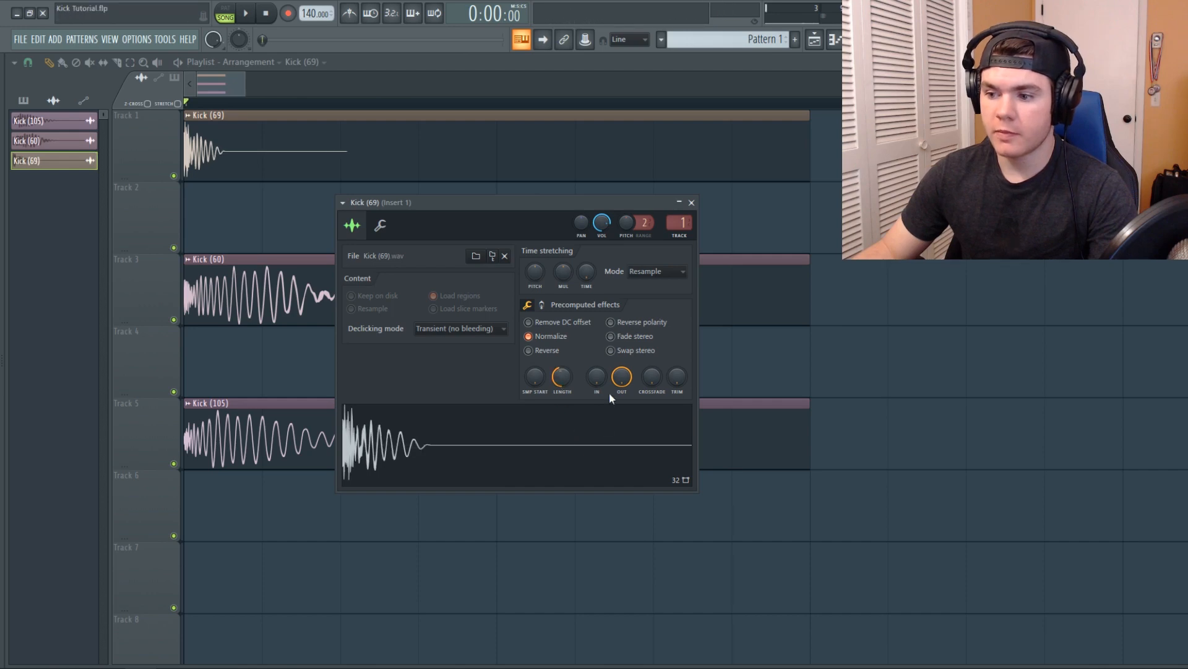
Adjust the Pogo pitch bend of Kick (69), trying strong settings in both directions and settling close to the centre.
left_click(545, 306)
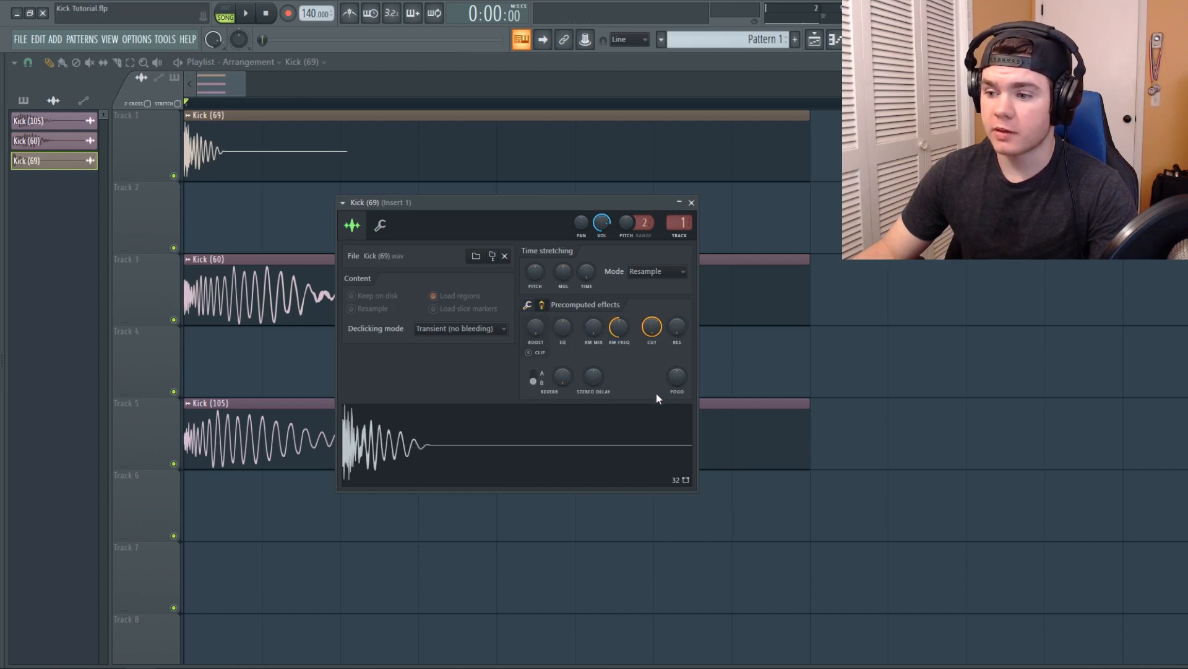
left_click_drag(676, 379, 673, 334)
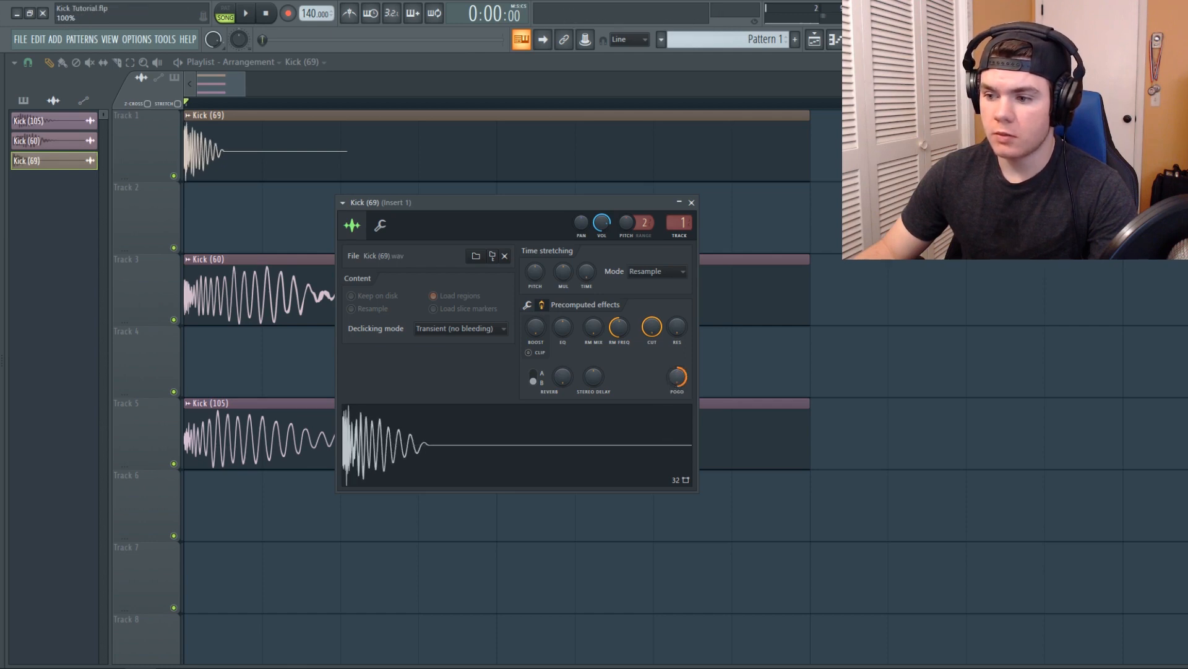
left_click(671, 441)
mouse_move(674, 388)
left_mouse_down()
mouse_move(674, 447)
mouse_move(674, 402)
left_mouse_up()
left_click(676, 426)
left_click(671, 424)
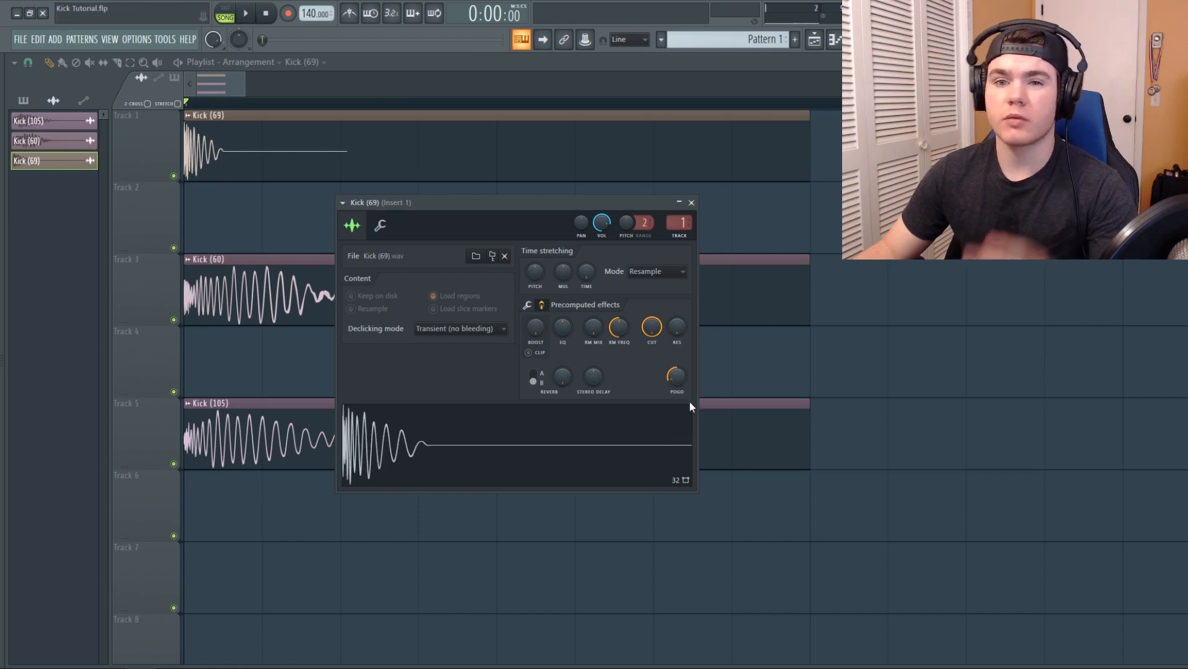
mouse_move(676, 379)
left_mouse_down()
mouse_move(676, 354)
mouse_move(677, 366)
left_mouse_up()
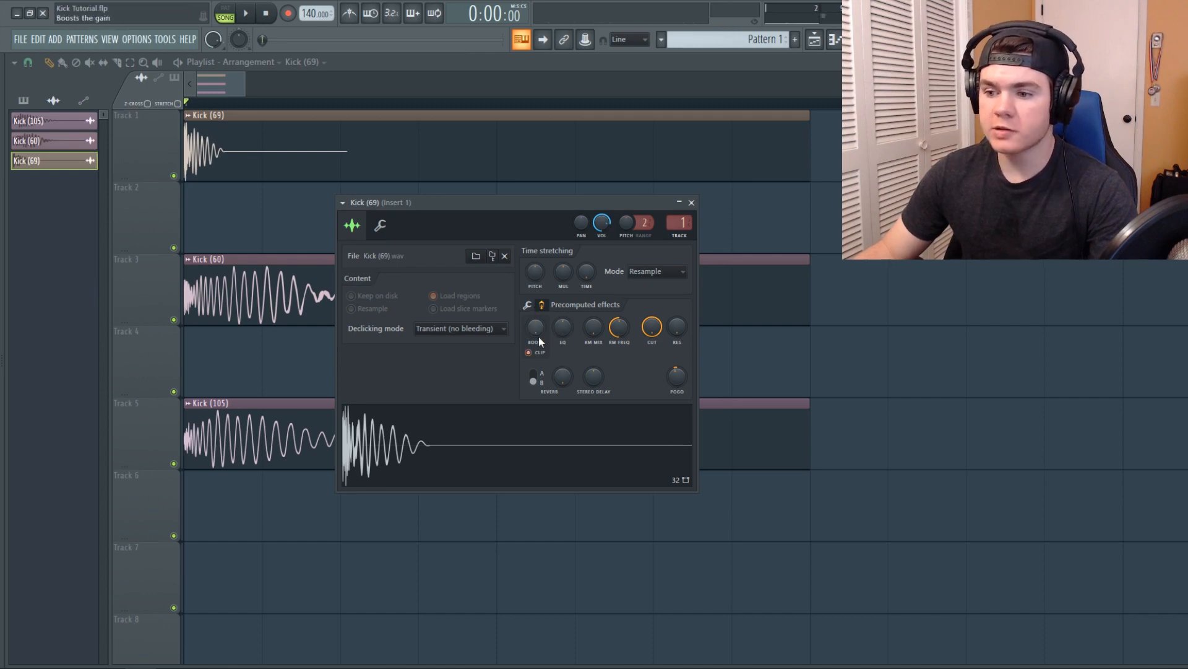
Add a small amount of boost to Kick (69) with clipping enabled.
left_click_drag(539, 338, 540, 332)
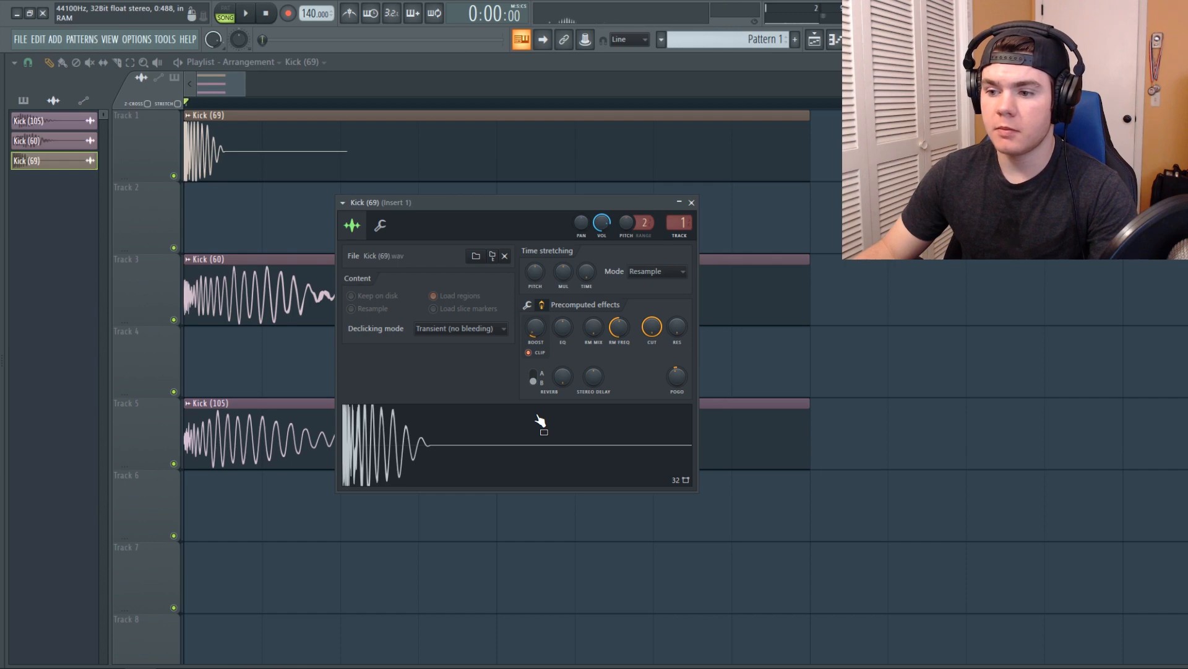
left_click_drag(533, 334, 532, 338)
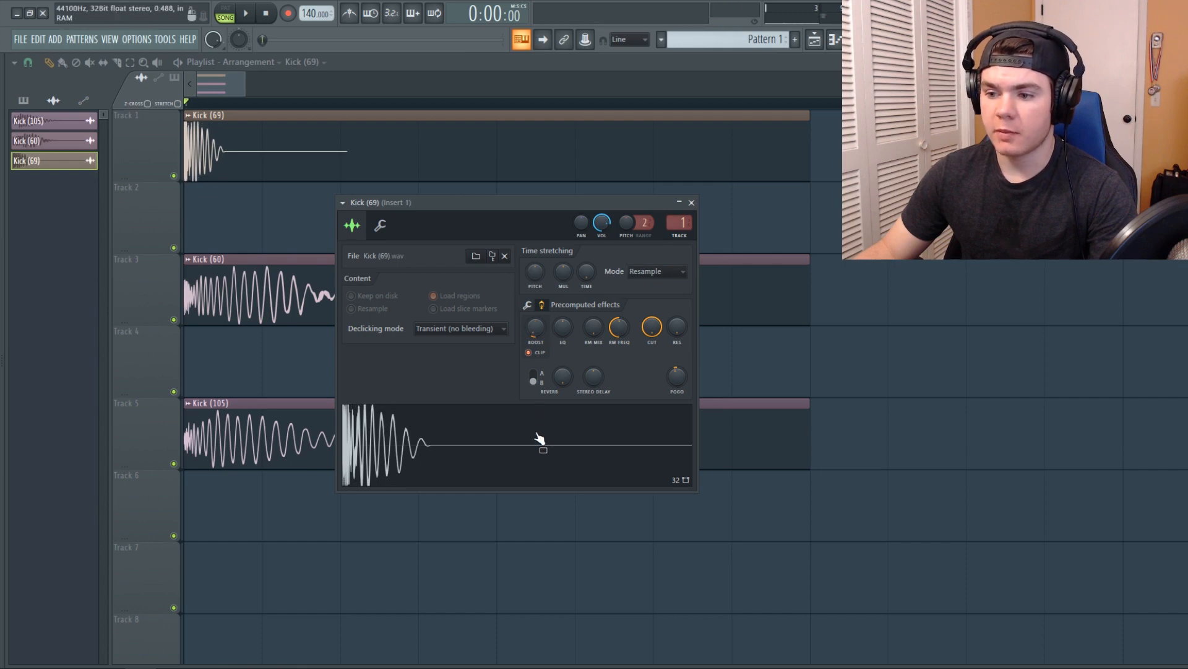
left_click(527, 305)
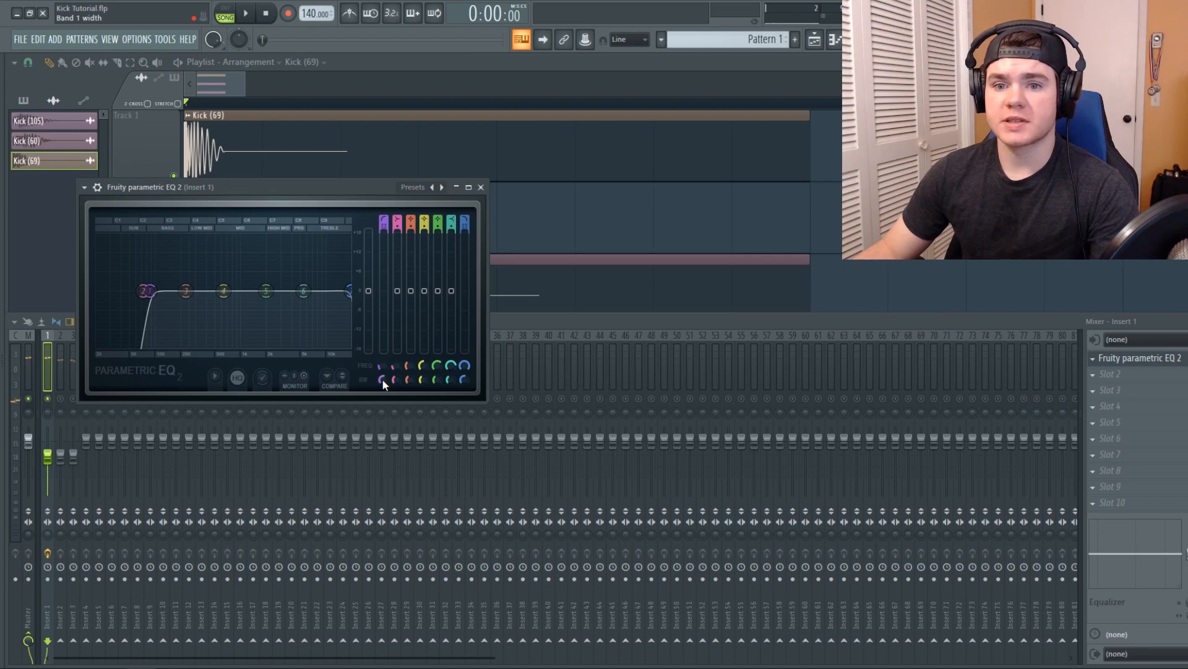
Soften the high-pass slope on Insert 1's EQ by setting the band 1 width to 61%, and listen to it.
left_click_drag(381, 378, 382, 368)
key("space")
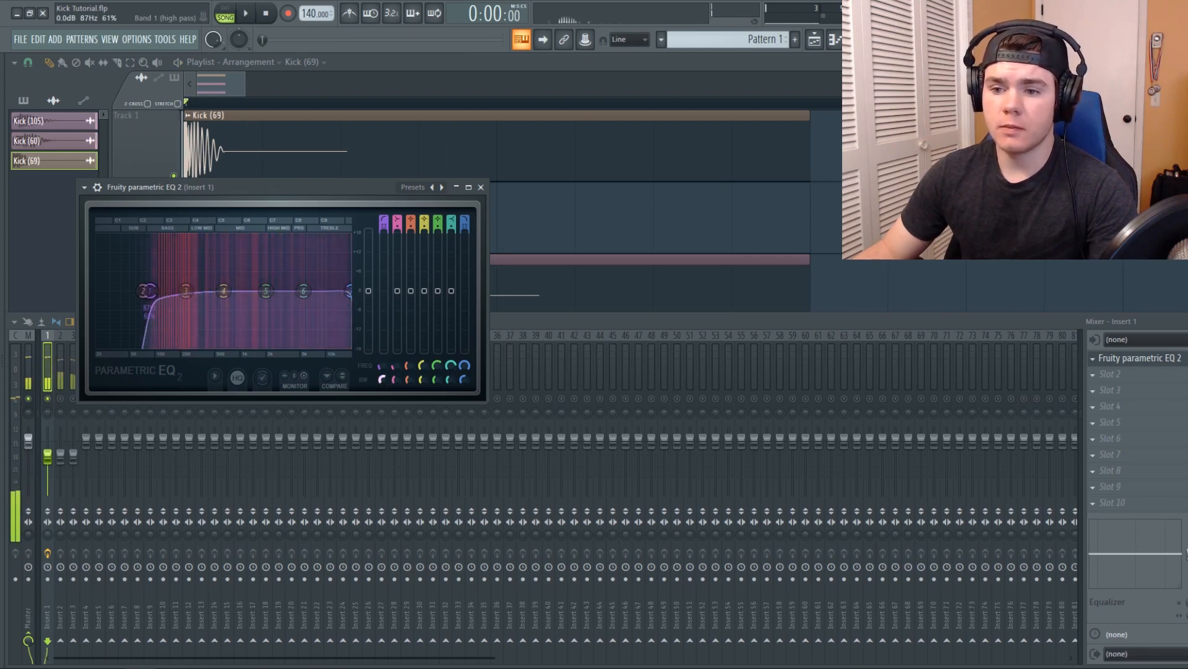
key("space")
Raise band 6 slightly in the treble and dip band 4 slightly in the low mids on Insert 1's EQ during playback.
key("space")
left_click_drag(303, 291, 321, 280)
left_click_drag(223, 290, 190, 296)
key("space")
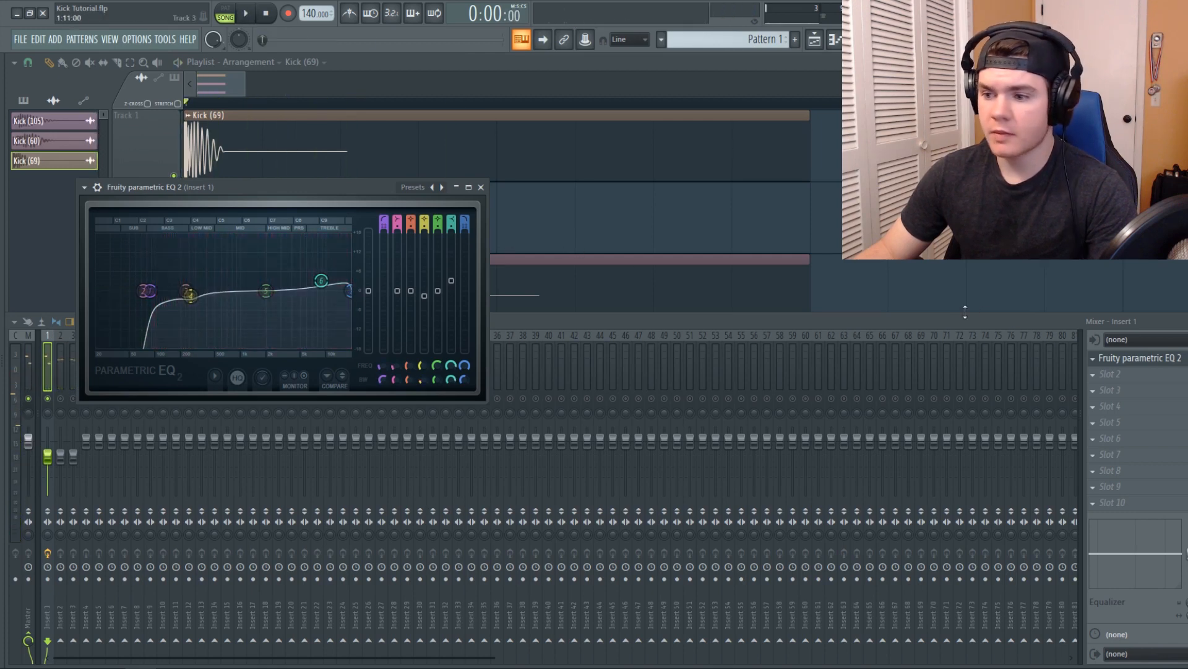
Load Fruity WaveShaper in the second effect slot of Insert 1, after the EQ.
left_click(1125, 358)
left_click(1112, 373)
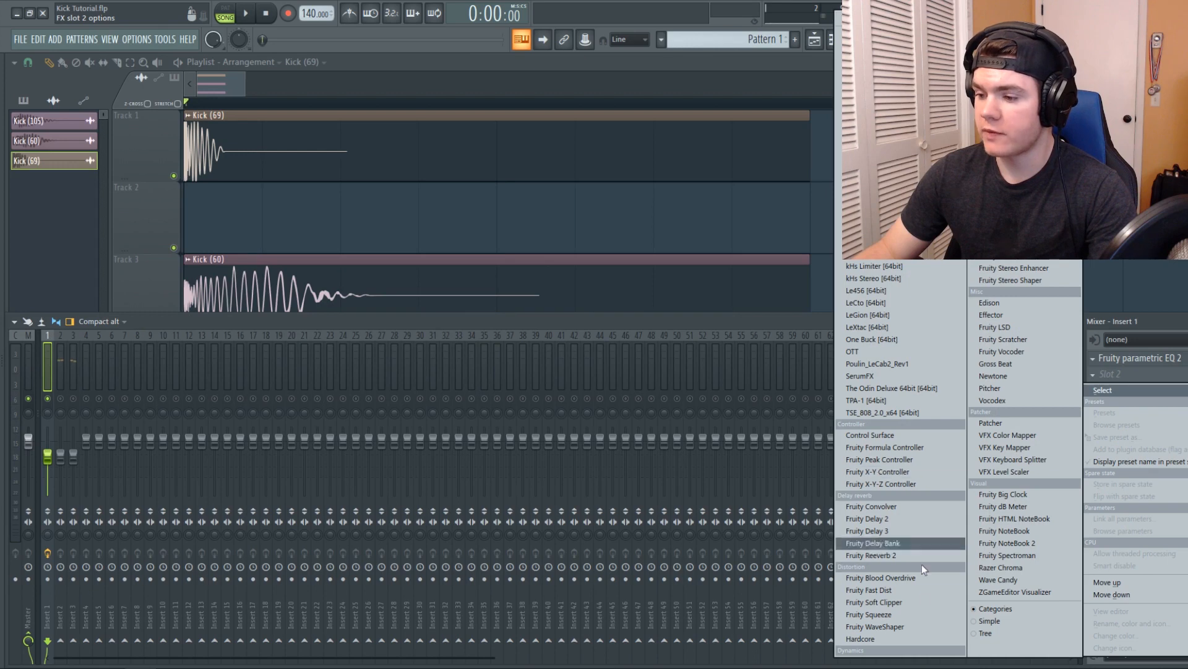
left_click(922, 628)
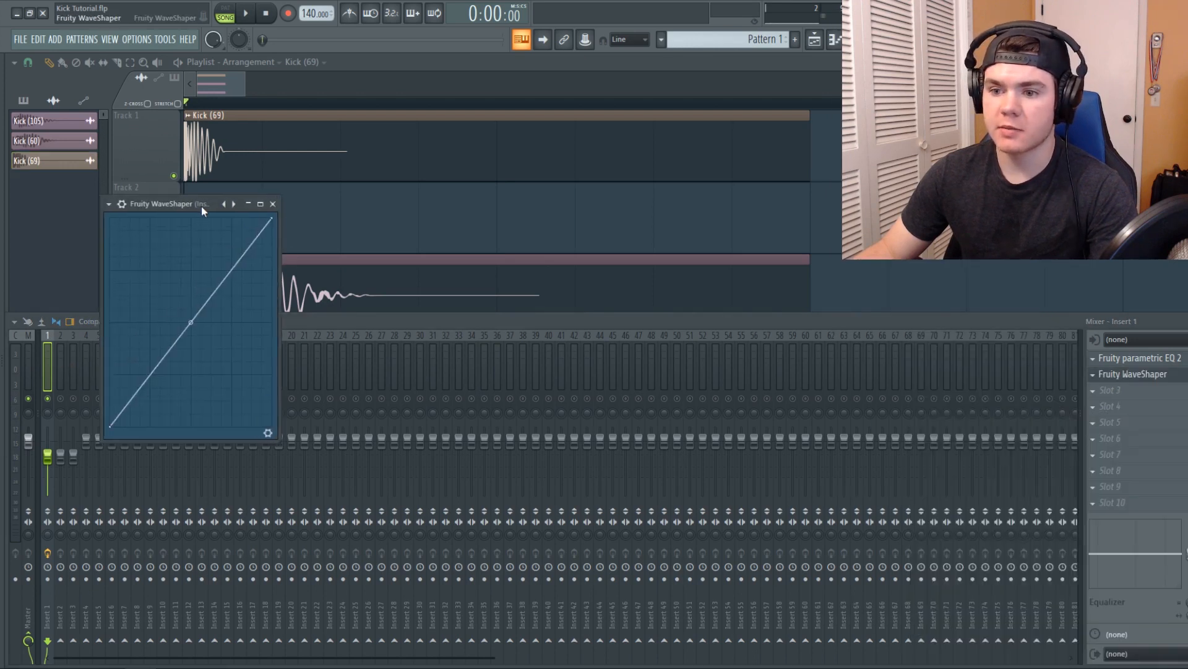
left_click_drag(202, 206, 231, 213)
Add a point near the upper end of the WaveShaper curve and pull it to the top to distort the kick, auditioning it.
key("space")
key("space")
key("space")
key("space")
right_click(288, 241)
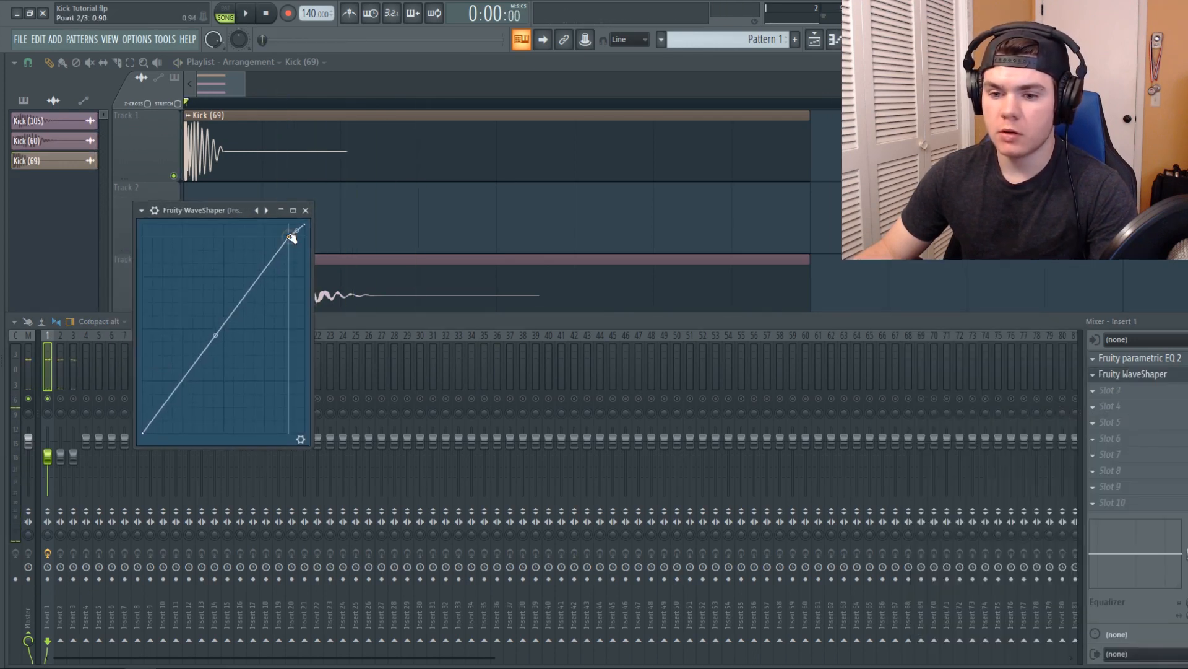
left_click_drag(288, 239, 251, 155)
key("space")
key("space")
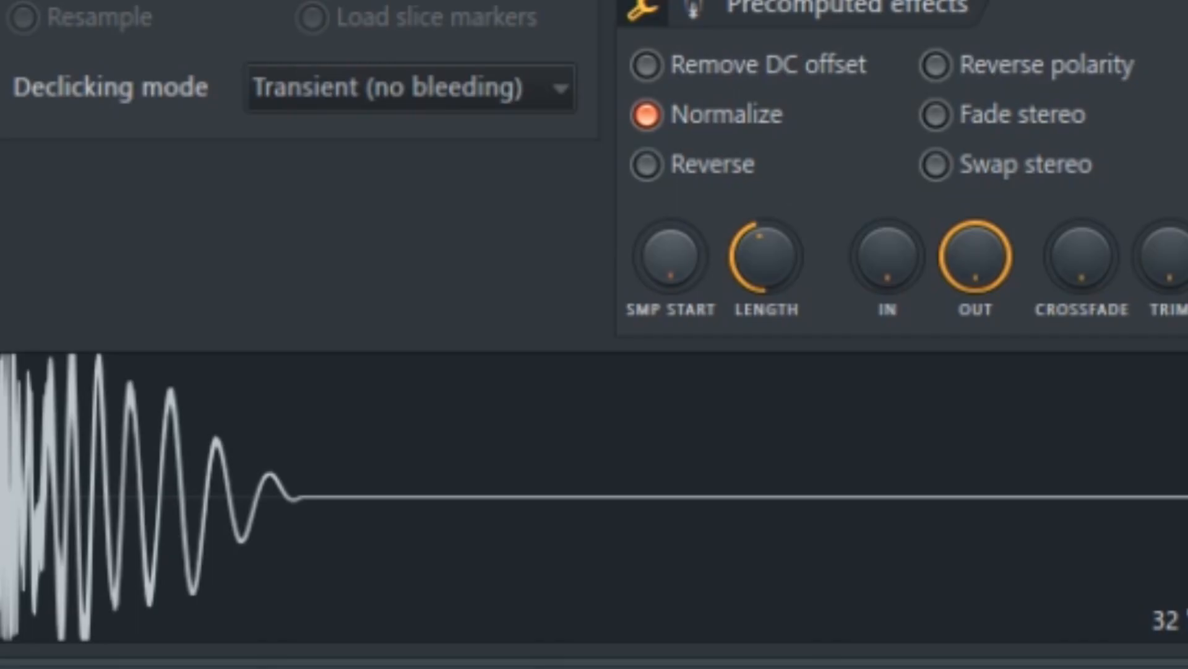
Try a slightly later sample start on Kick (69), and close its sampler settings.
left_click_drag(670, 257, 670, 249)
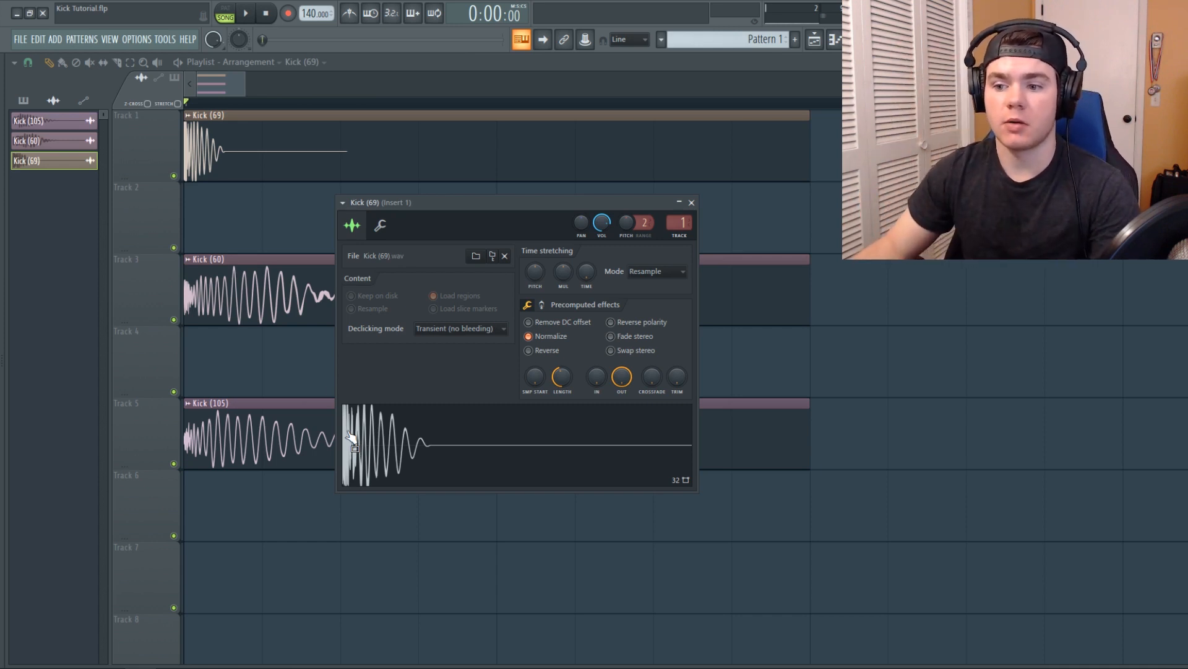
left_click(692, 202)
Solo Insert 2 in the mixer and audition Kick (60) alone, restoring the other playlist tracks.
key("F9")
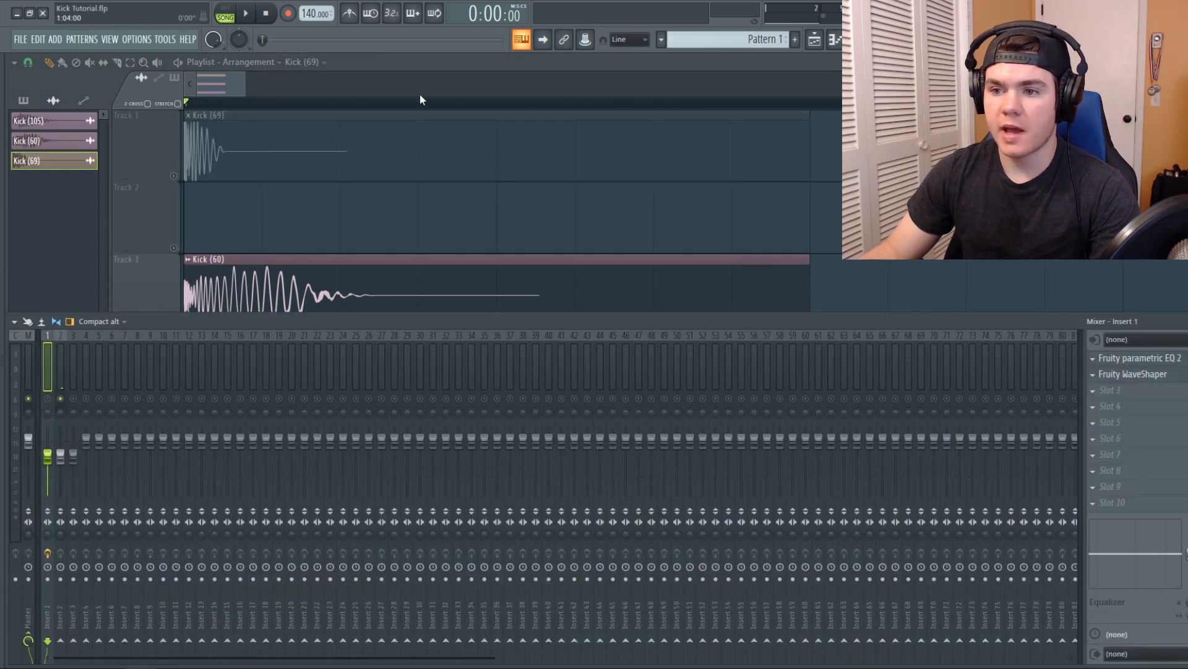
key("F9")
key("space")
key("space")
right_click(174, 319)
key("F9")
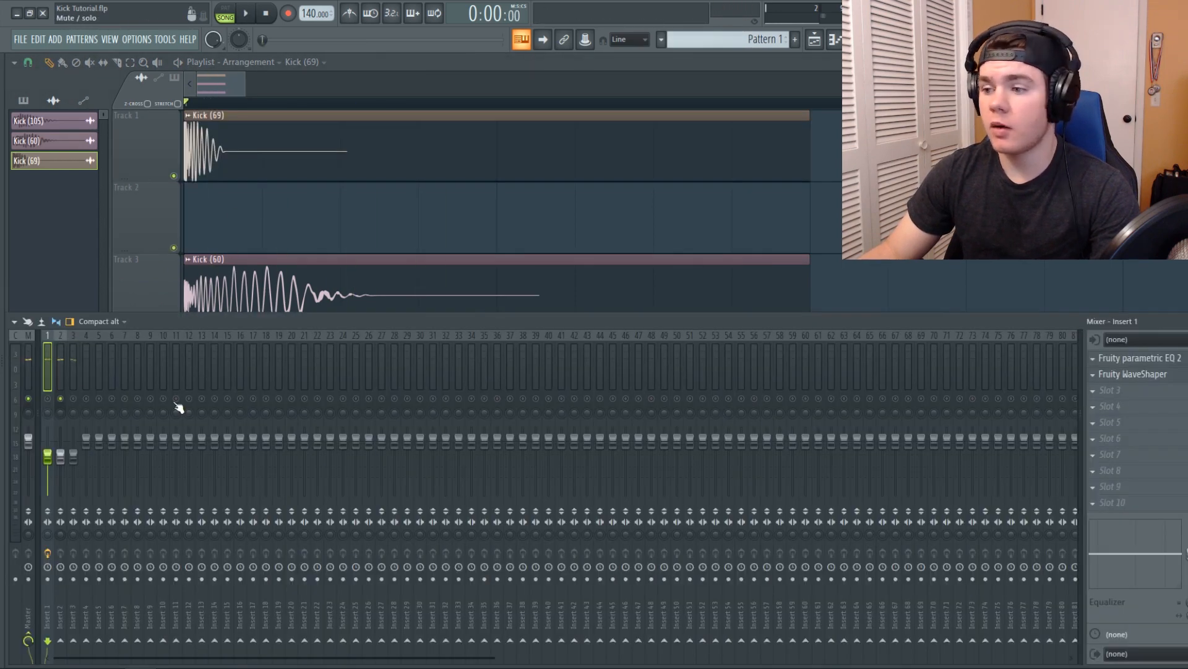
Load Fruity Parametric EQ 2 in the first effect slot of Insert 2.
left_click(61, 377)
left_click(1118, 361)
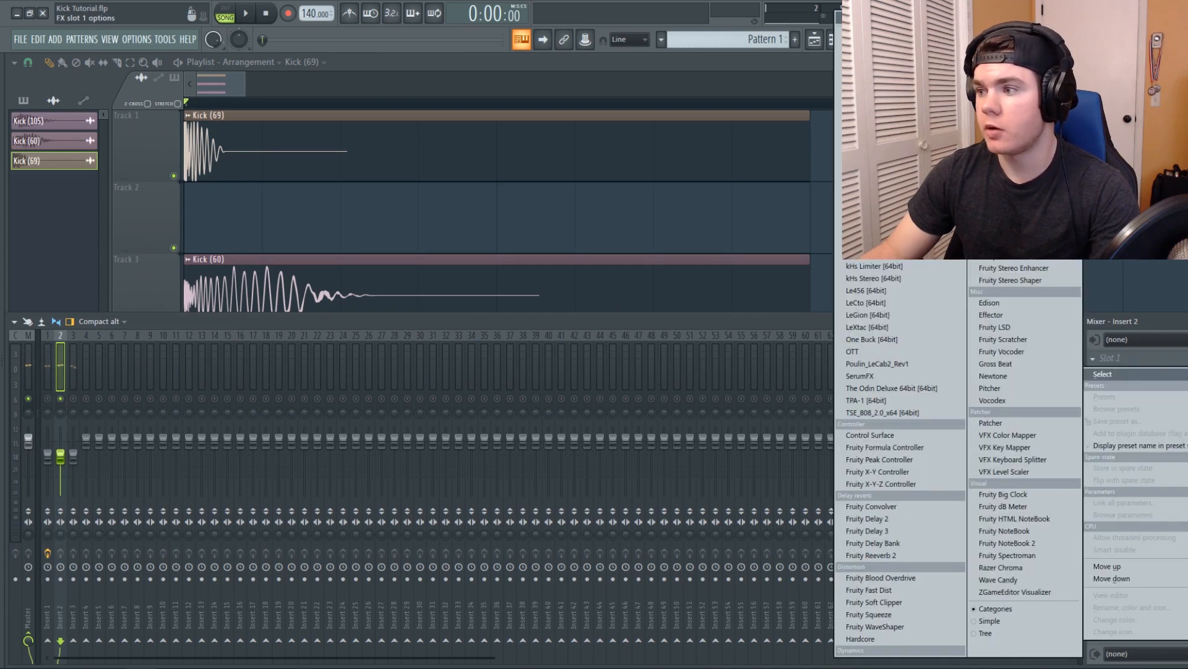
left_click(1010, 150)
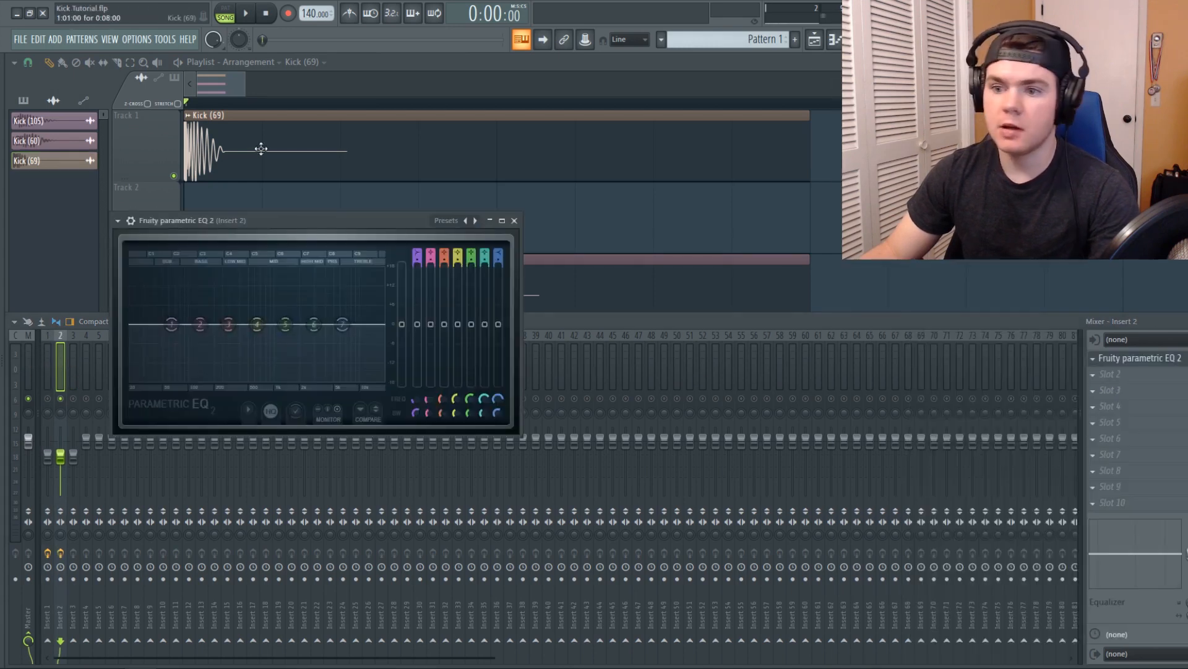
Apply preset 1 to Insert 2's EQ, raise its high-pass cutoff into the low mids, and boost high-shelf band 6 while the kick plays.
left_click(476, 220)
key("space")
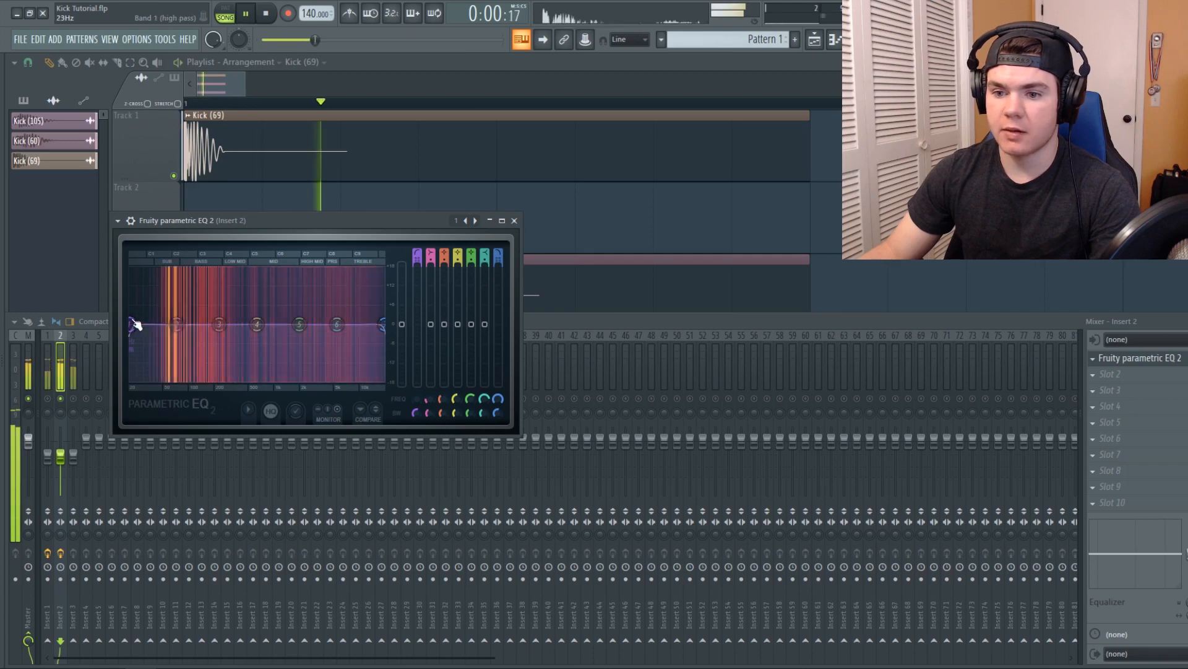
left_click_drag(146, 323, 217, 323)
left_click_drag(337, 323, 353, 302)
key("space")
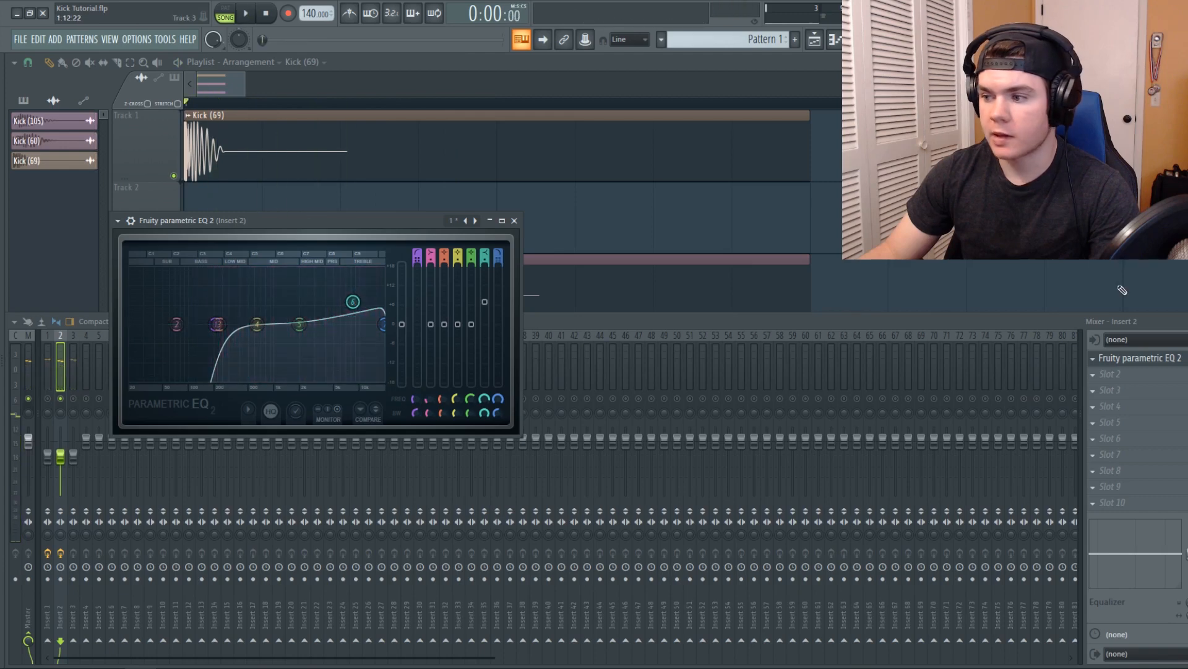
Load Soundgoodizer in the second effect slot of Insert 2.
left_click(1108, 358)
left_click(1107, 375)
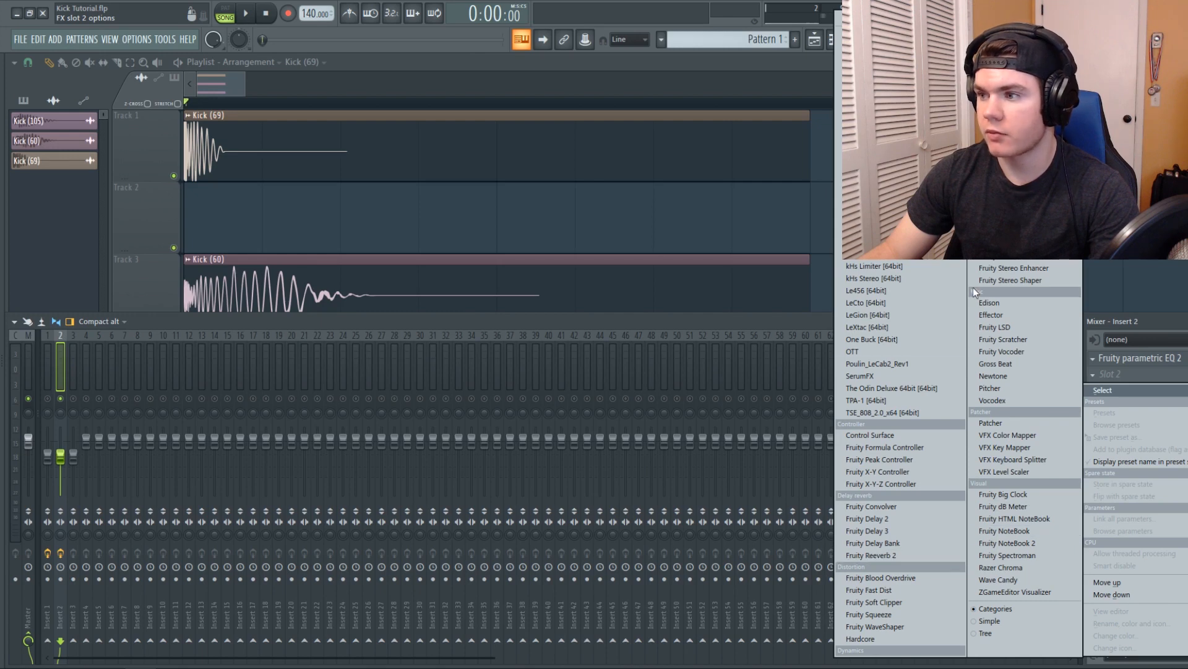
left_click(999, 66)
Lower the Soundgoodizer amount on mode A to a subtle setting, auditioning Kick (60) repeatedly.
key("space")
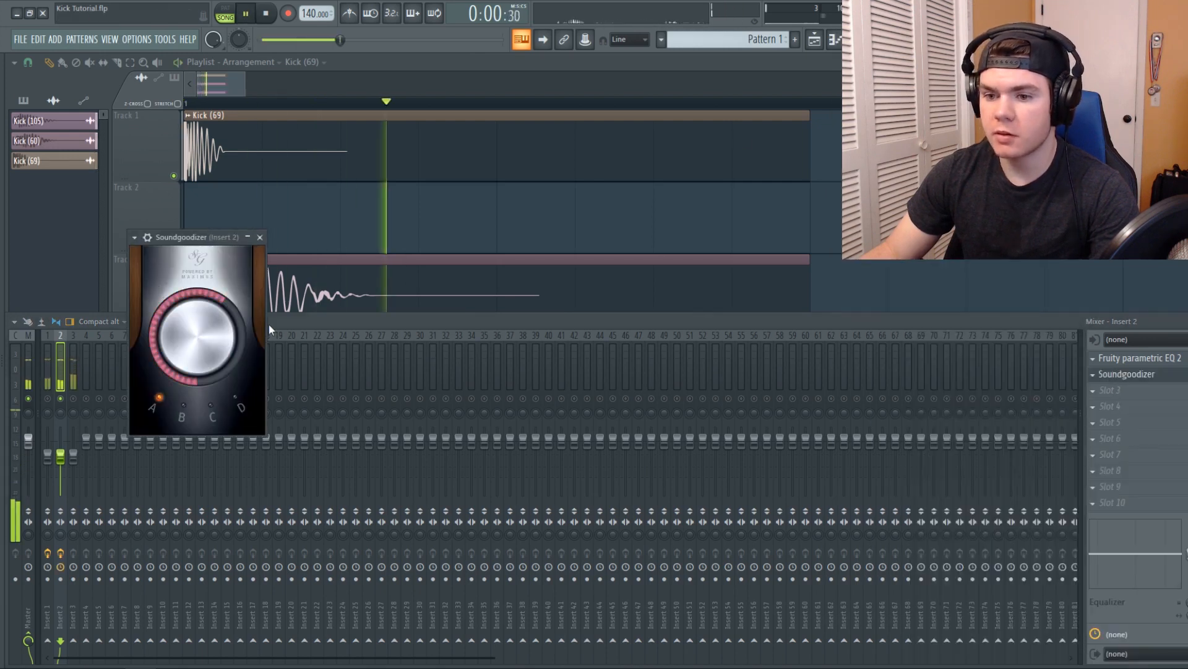
key("space")
key("space")
key("space")
key("space")
key("space")
key("space")
key("space")
left_click_drag(197, 338, 197, 356)
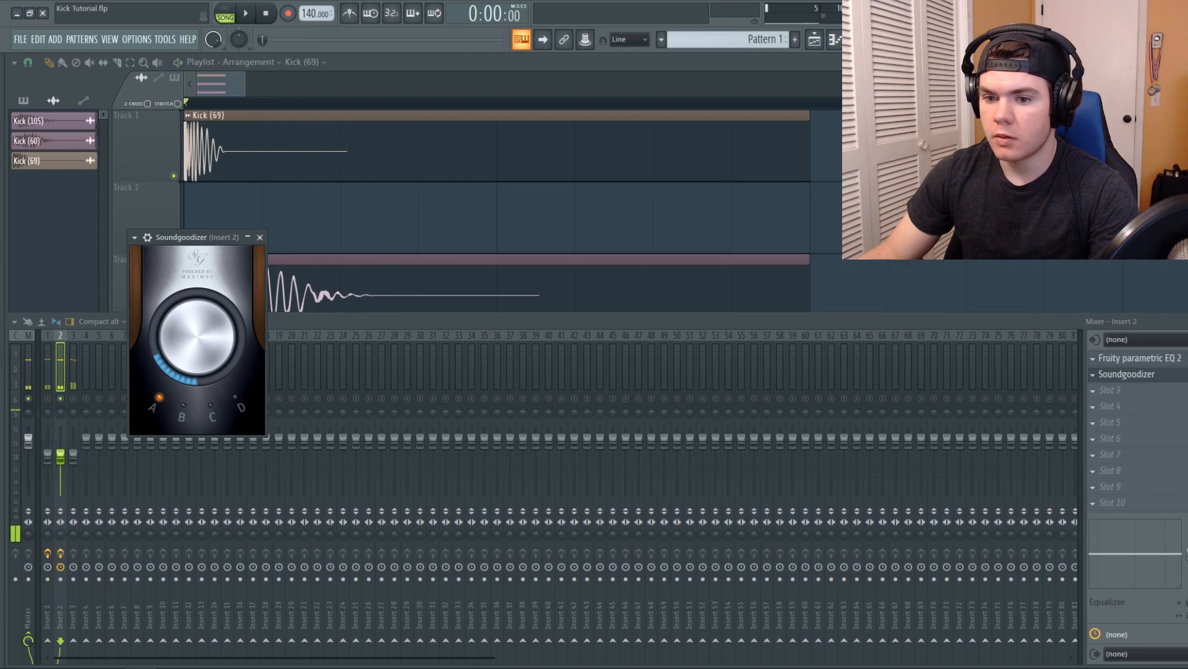
key("space")
key("space")
key("space")
key("space")
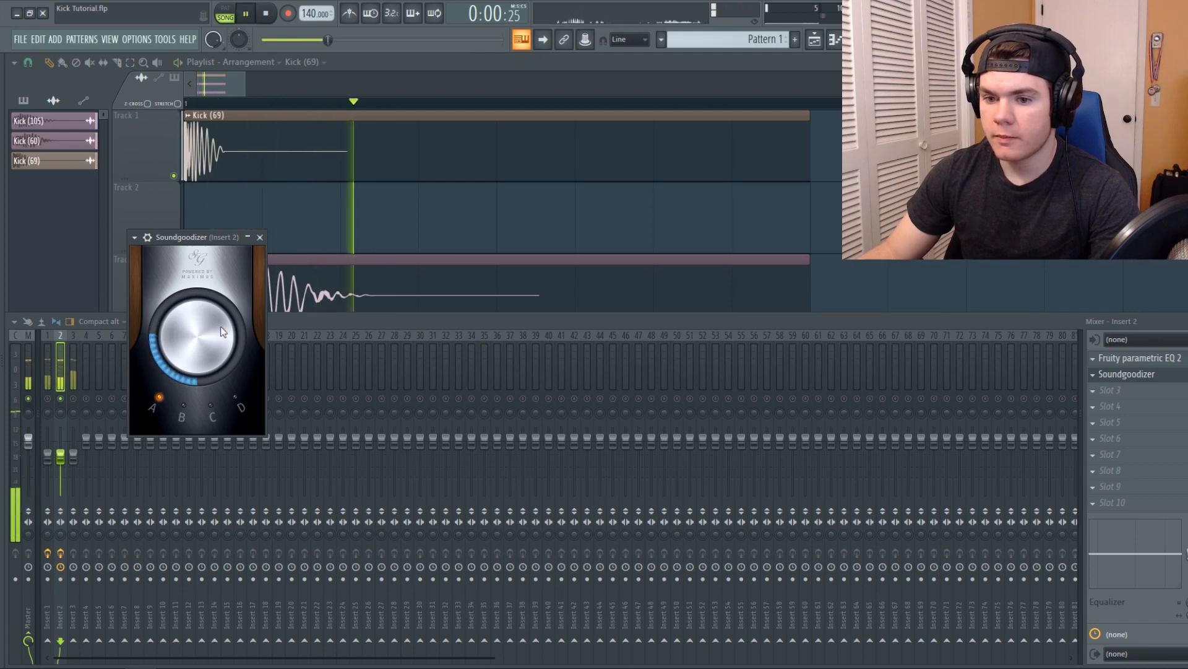
Close Soundgoodizer and check Kick (60) against the spectrum in Insert 2's EQ by auditioning it several times.
left_click(260, 237)
left_click(1121, 356)
key("space")
key("space")
key("space")
key("space")
key("space")
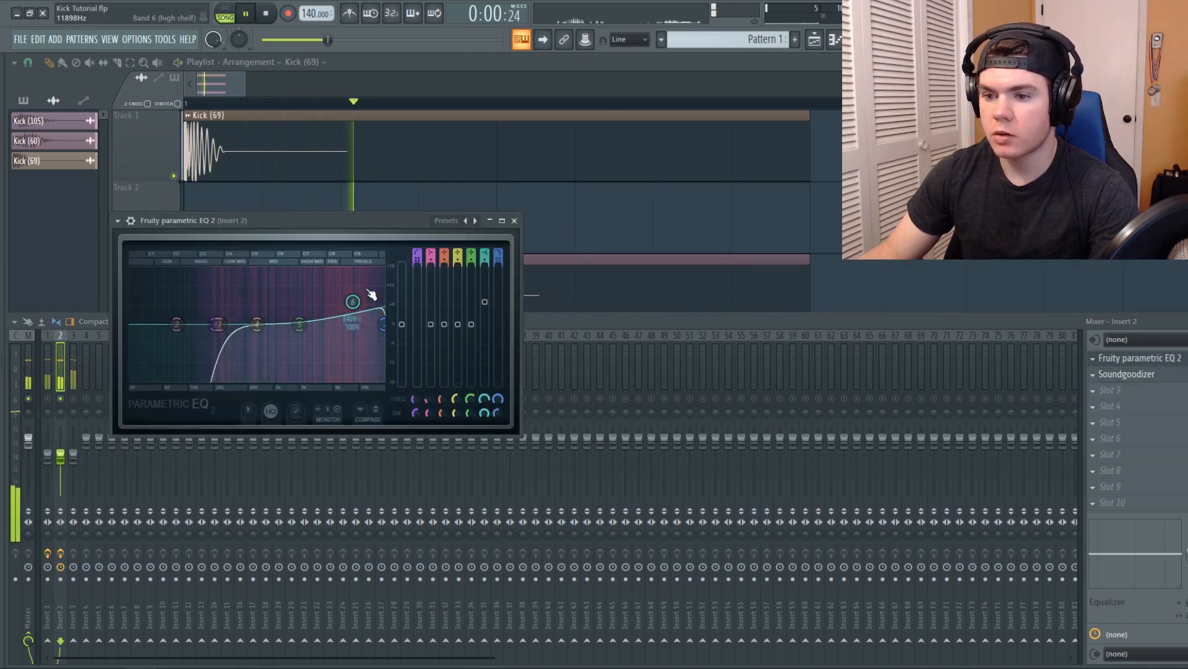
key("space")
key("space")
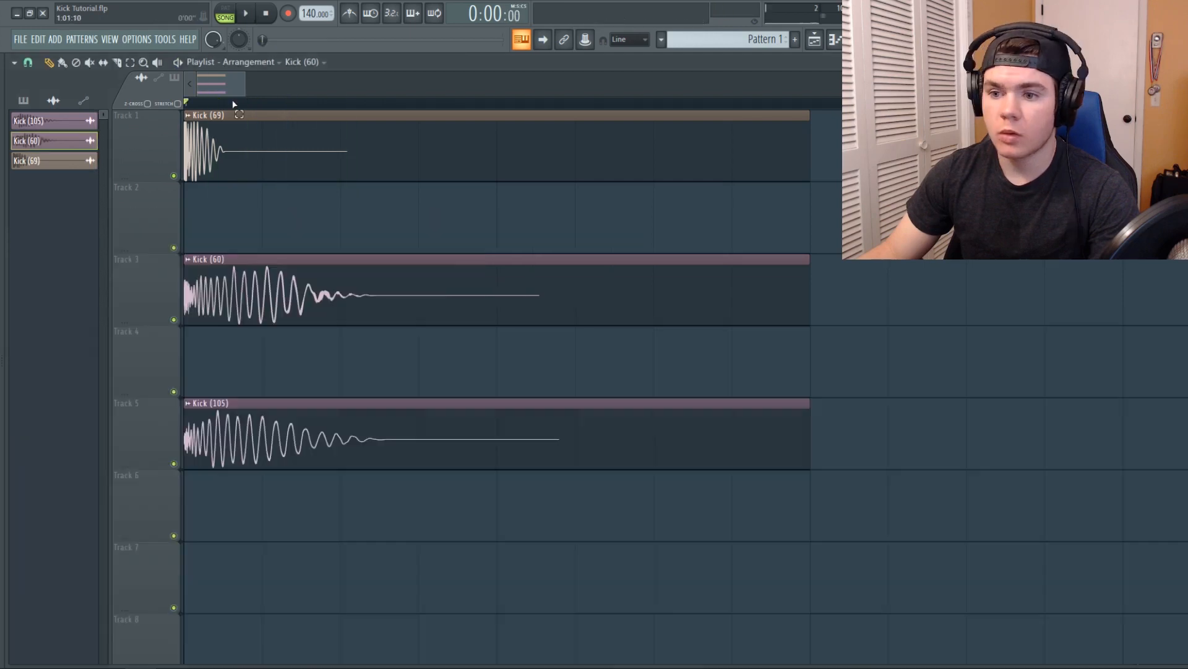
Select the playlist range covering the kick clips and create a channel volume automation clip for Kick (60) on Track 4.
left_click_drag(232, 104, 562, 113)
left_click_drag(530, 118, 790, 114)
double_click(227, 316)
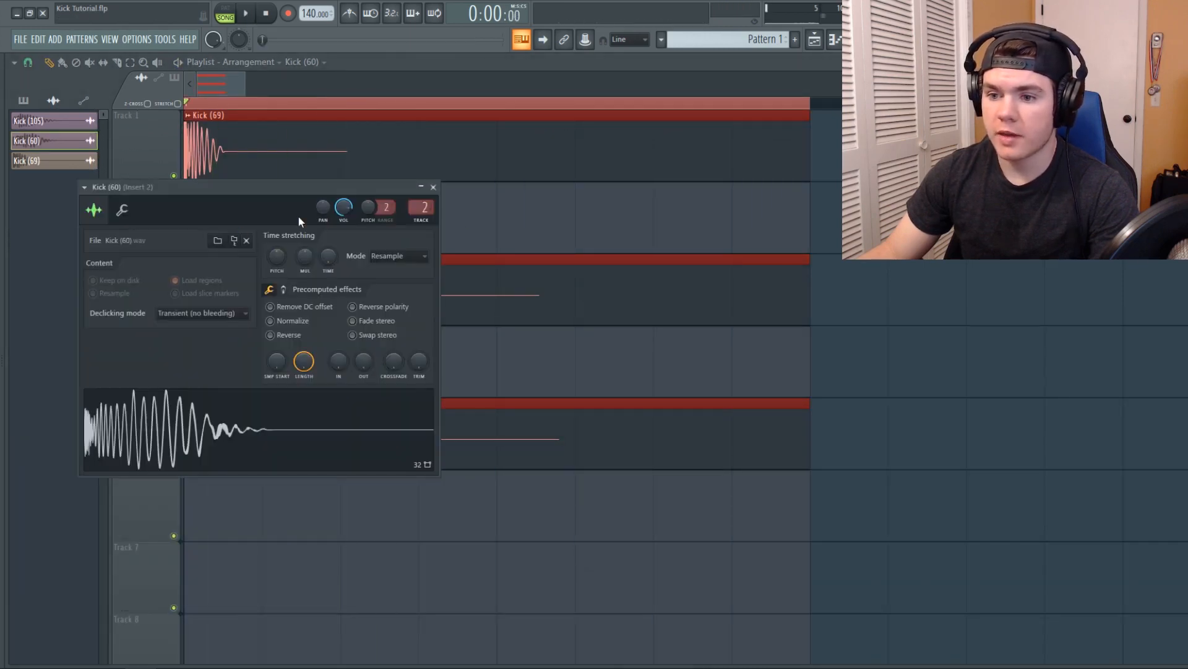
right_click(344, 210)
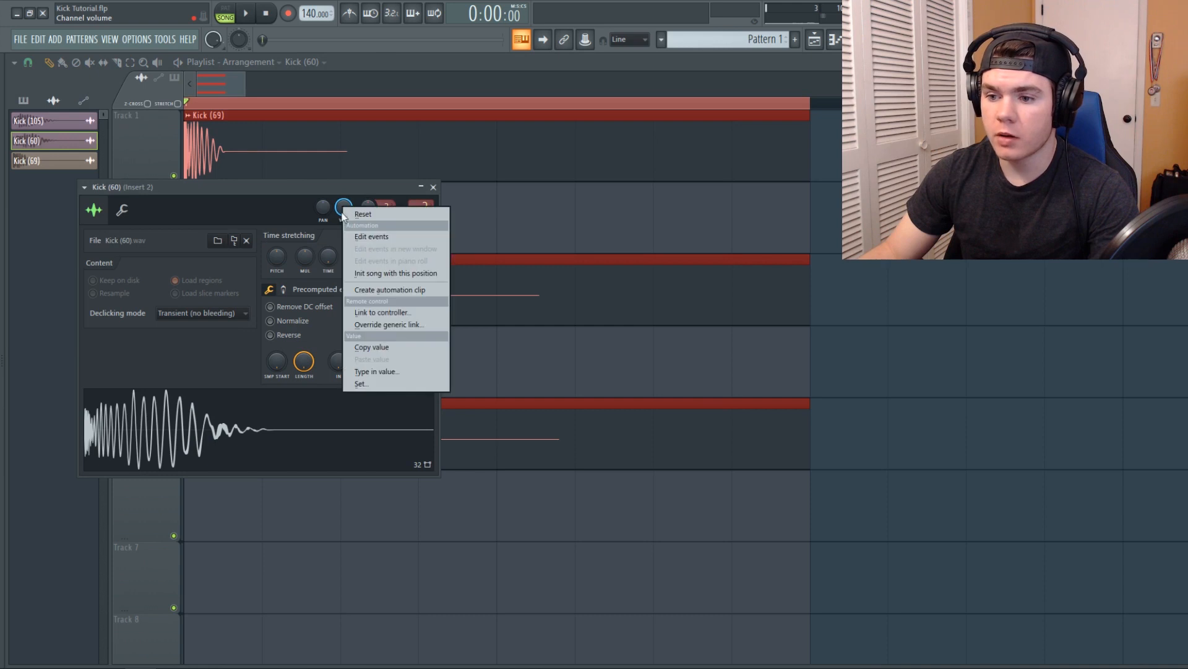
left_click(377, 289)
left_click(433, 187)
left_click_drag(430, 186, 416, 347)
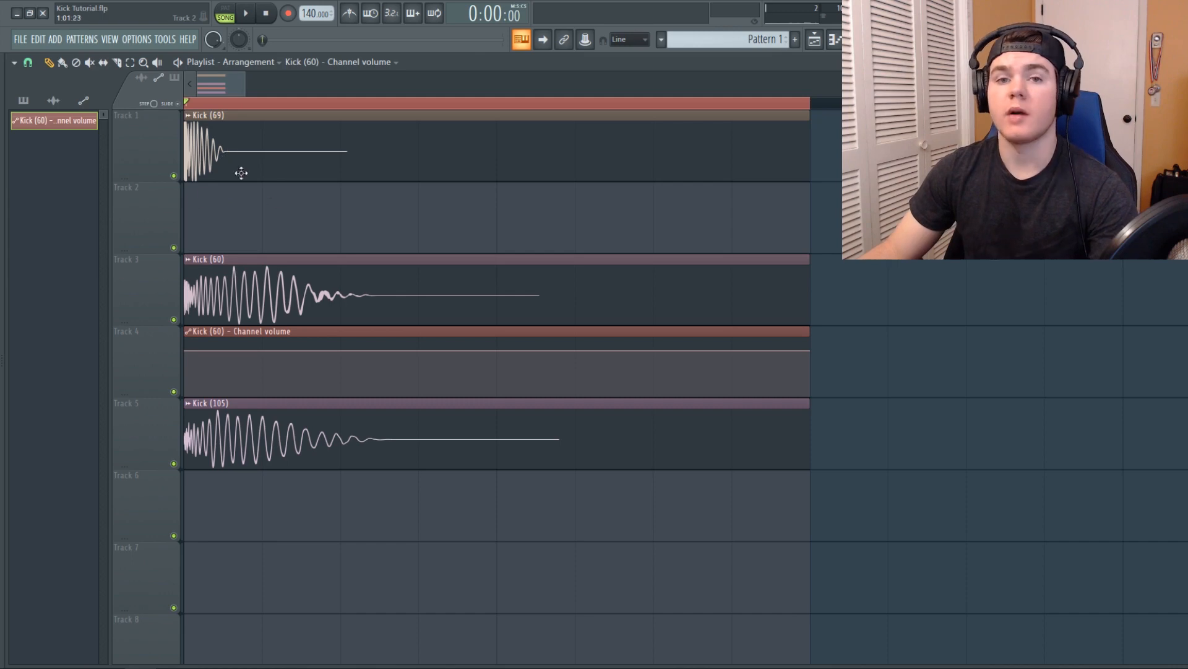
Shape the Kick (60) volume automation with a quick curved fade-in at the start and a curved fade-out at the end, and audition it.
scroll(208, 284, "up", 2)
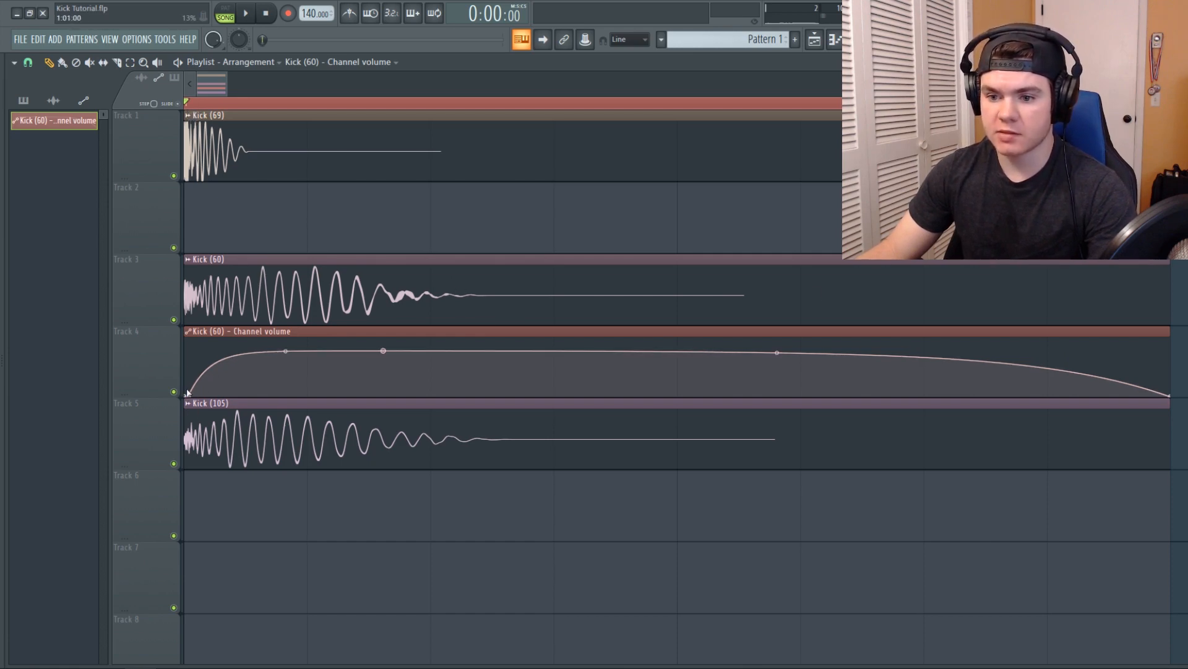
key("space")
key("space")
scroll(207, 114, "down", 3)
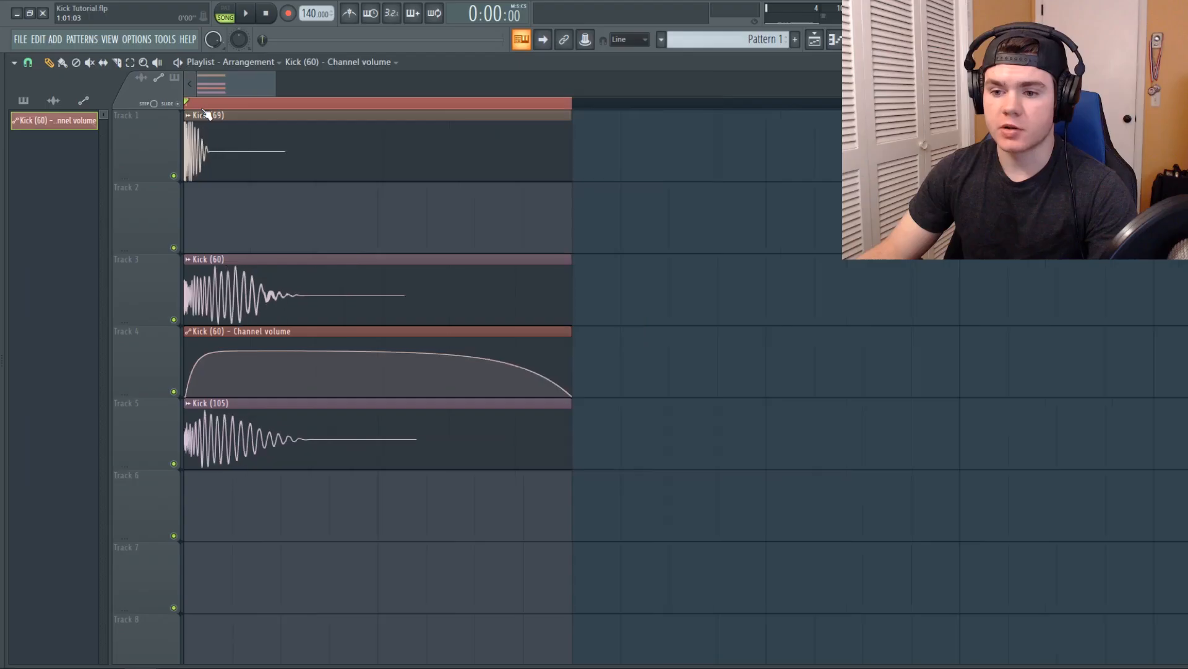
Cut peaking band 4 in the low mids of Insert 2's EQ while the kick plays, and close the EQ.
key("space")
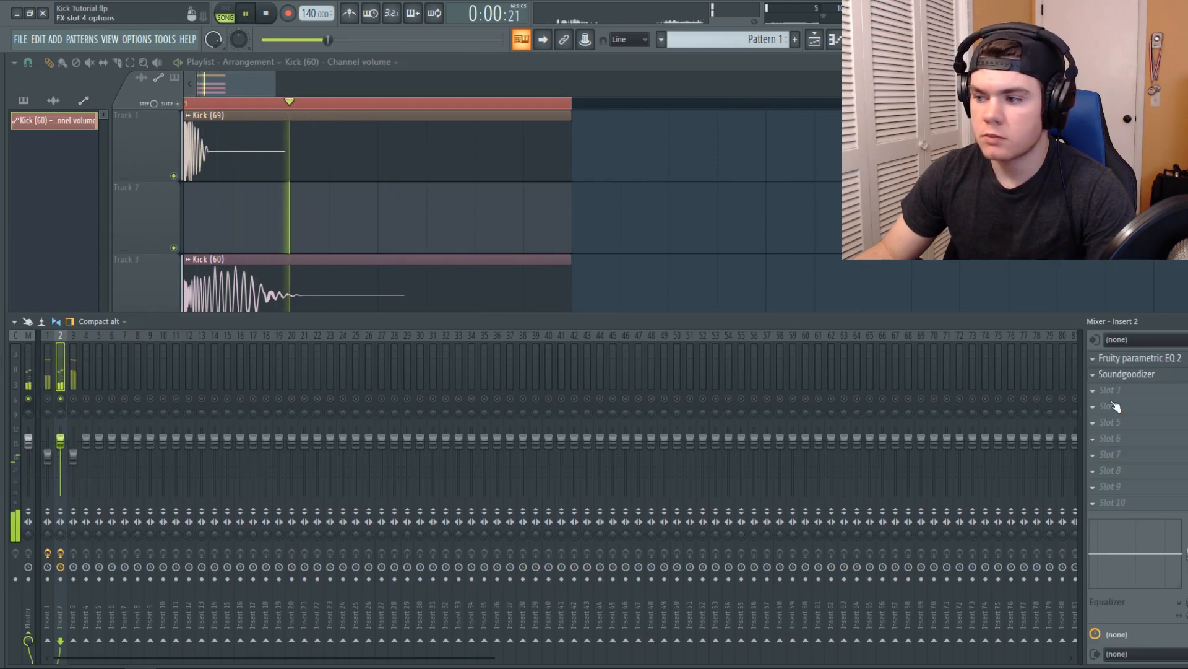
left_click(1150, 359)
left_click_drag(257, 324, 237, 352)
left_click(515, 221)
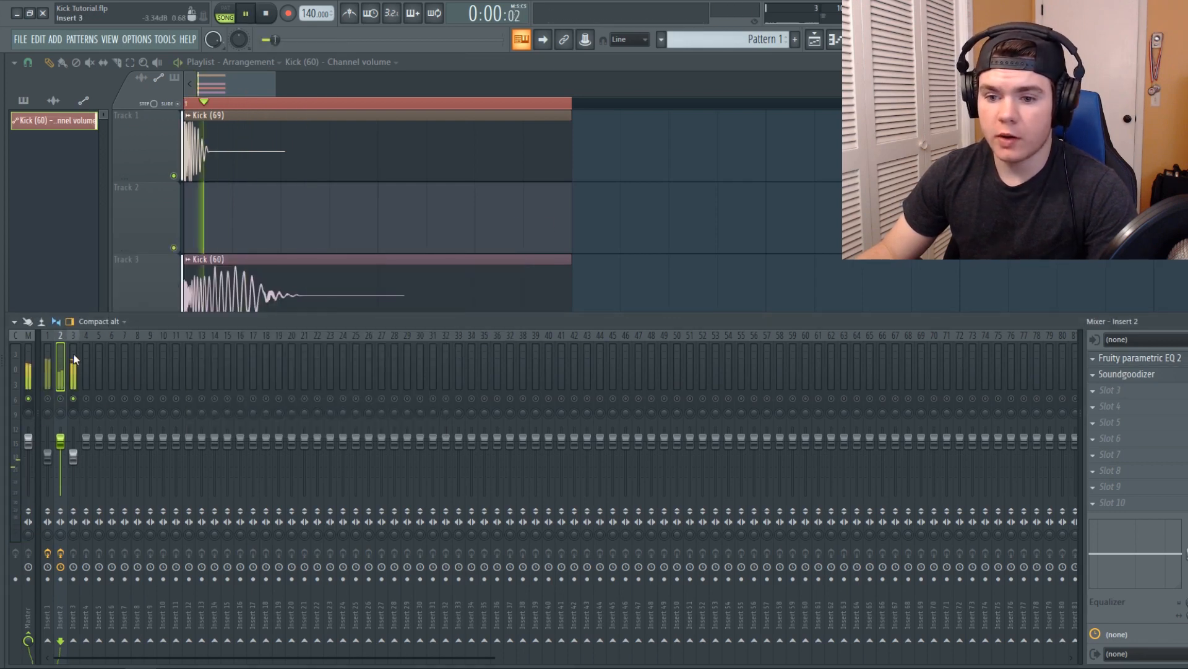
Stop playback, load Fruity Parametric EQ 2 in the first effect slot of Insert 3, and apply preset 1.
key("space")
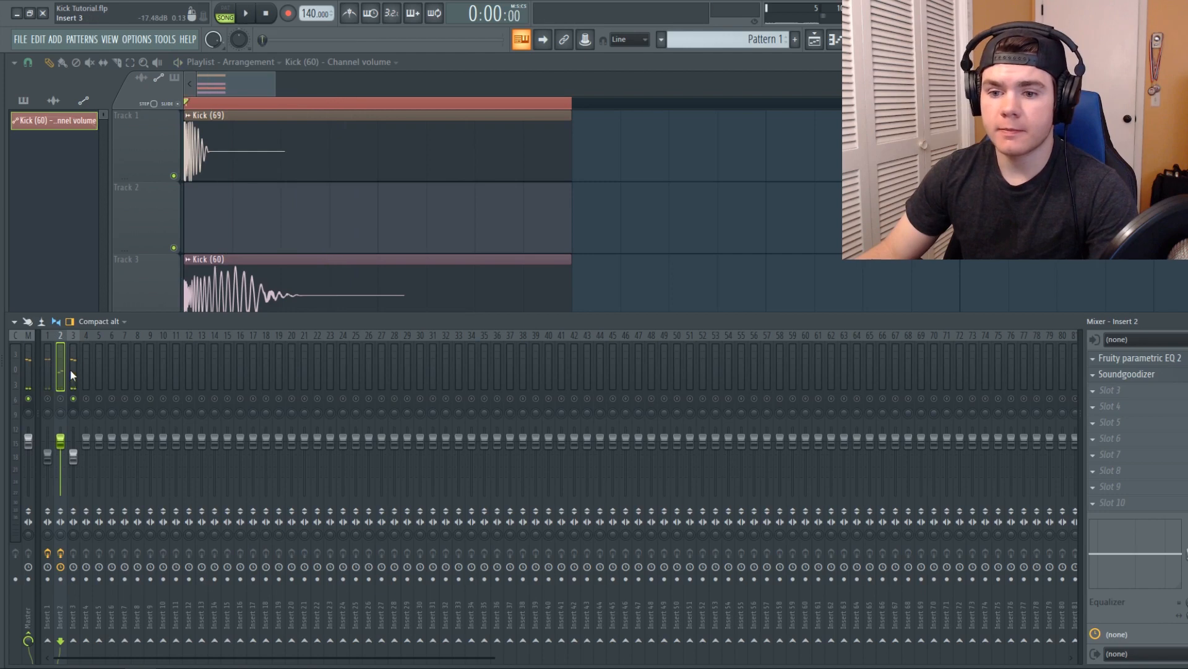
left_click(71, 371)
left_click(1093, 359)
mouse_move(1105, 374)
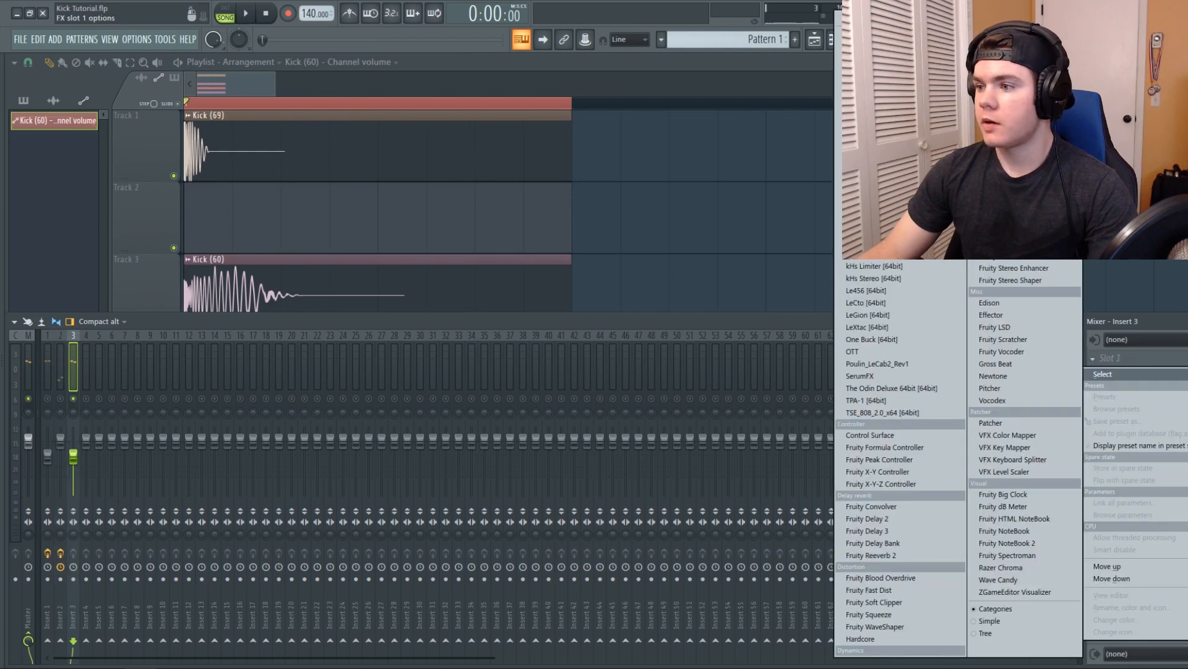
left_click(1015, 105)
left_click(366, 124)
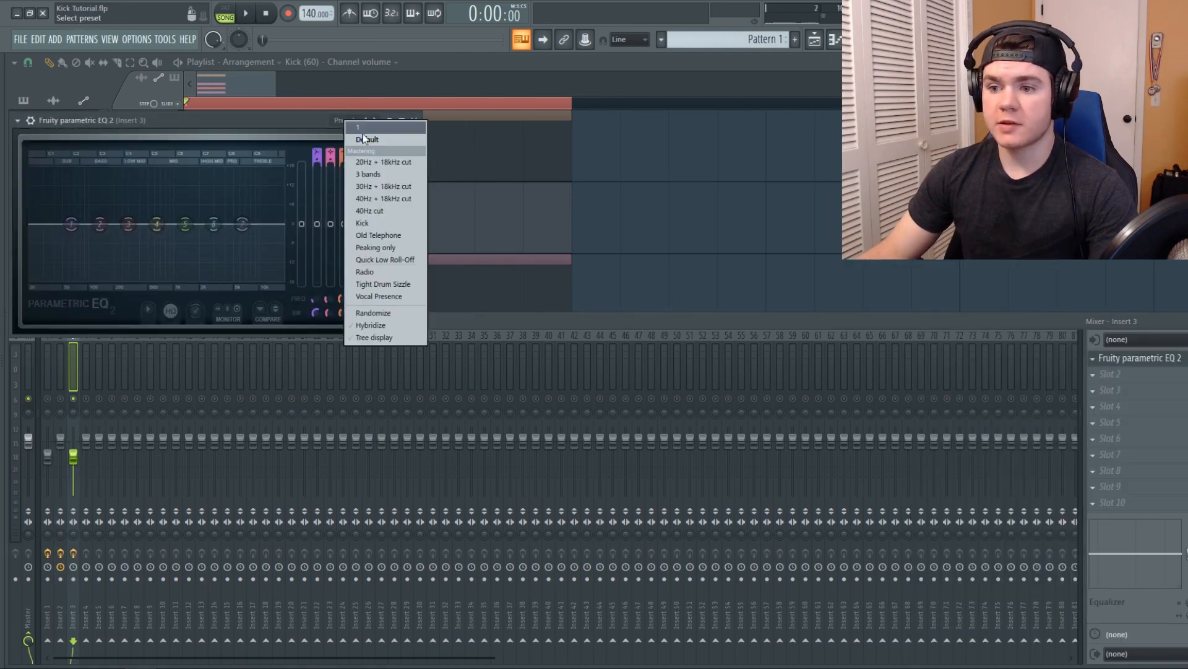
left_click(366, 127)
Raise the high-pass cutoff slightly and pull the low-pass cutoff down to the low mids in Insert 3's EQ, auditioning the kick.
key("space")
key("space")
left_click_drag(32, 224, 49, 224)
key("space")
key("space")
key("space")
left_click_drag(277, 224, 123, 224)
key("space")
key("space")
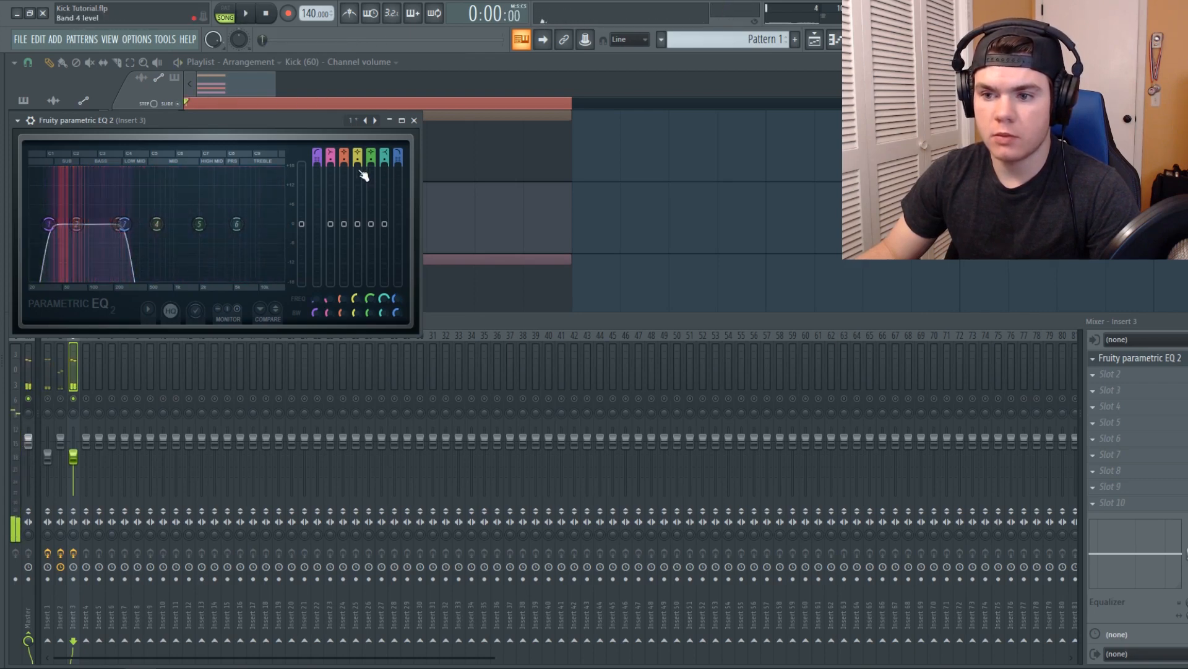
Adjust the filter order of low-pass band 7 in Insert 3's EQ and move its cutoff up a little.
key("space")
left_click_drag(398, 161, 398, 174)
left_click_drag(119, 226, 157, 224)
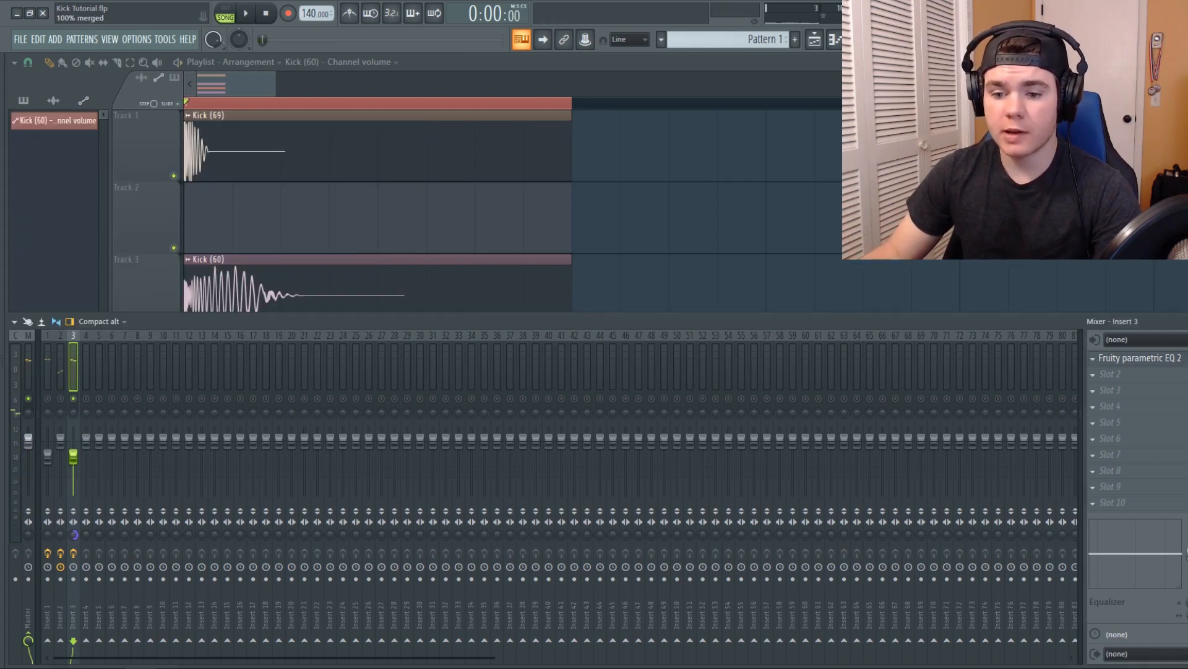
Audition Insert 3 with its stereo separation 100% merged, and unsolo it to restore all mixer tracks.
key("space")
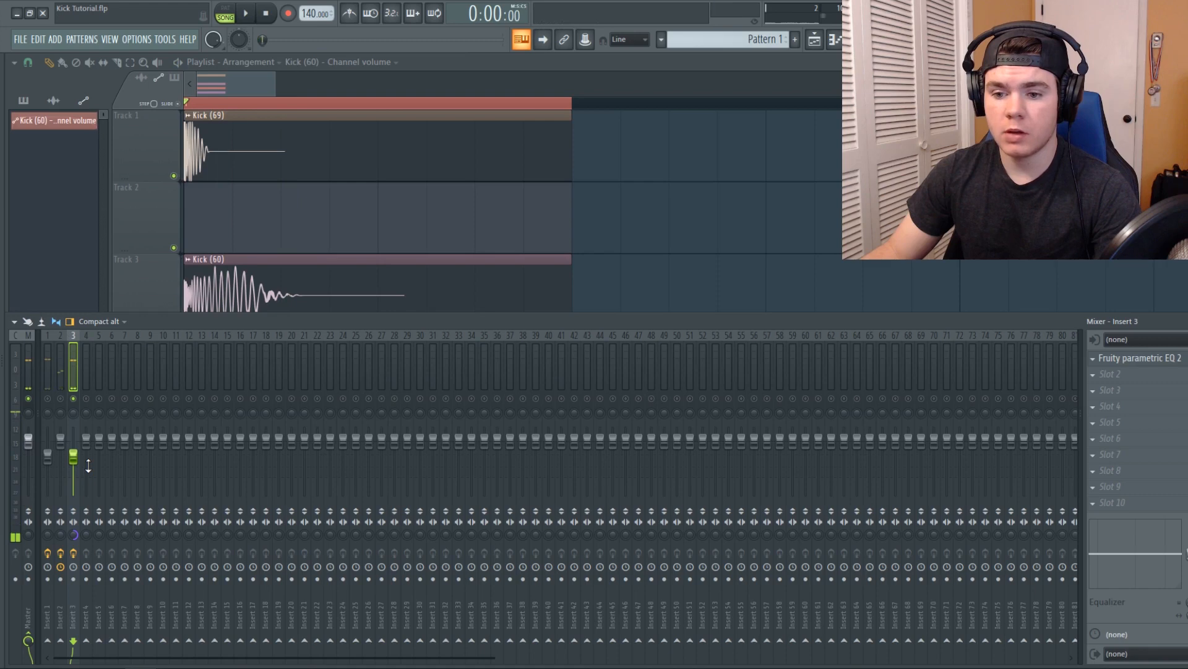
key("space")
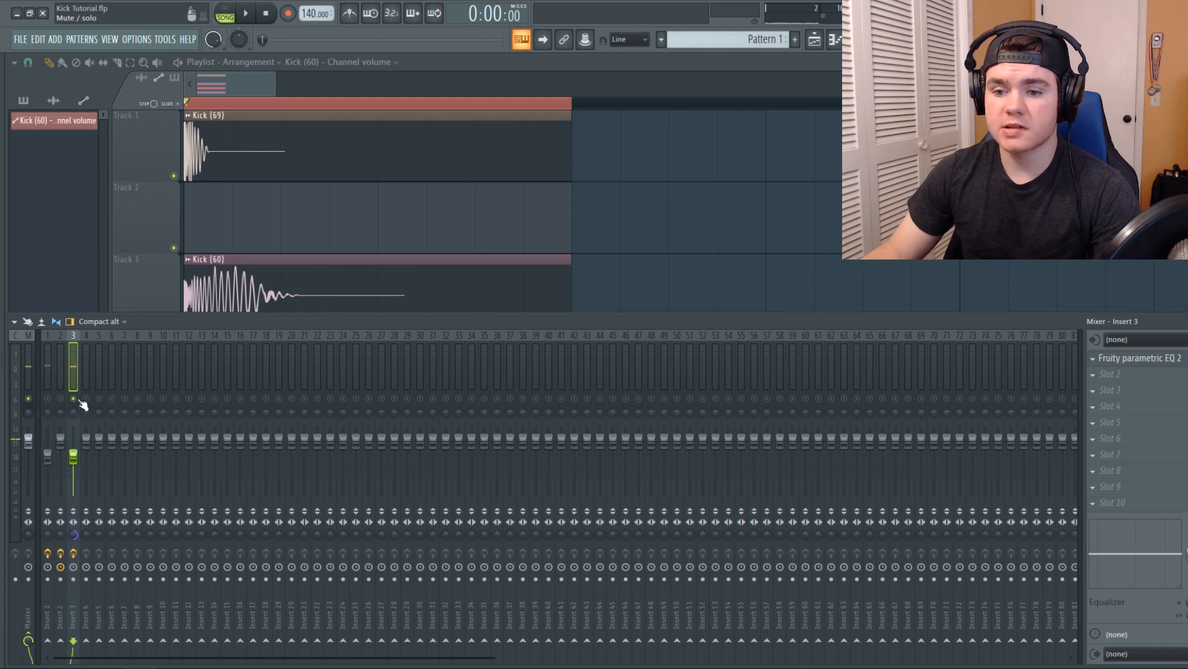
right_click(79, 400)
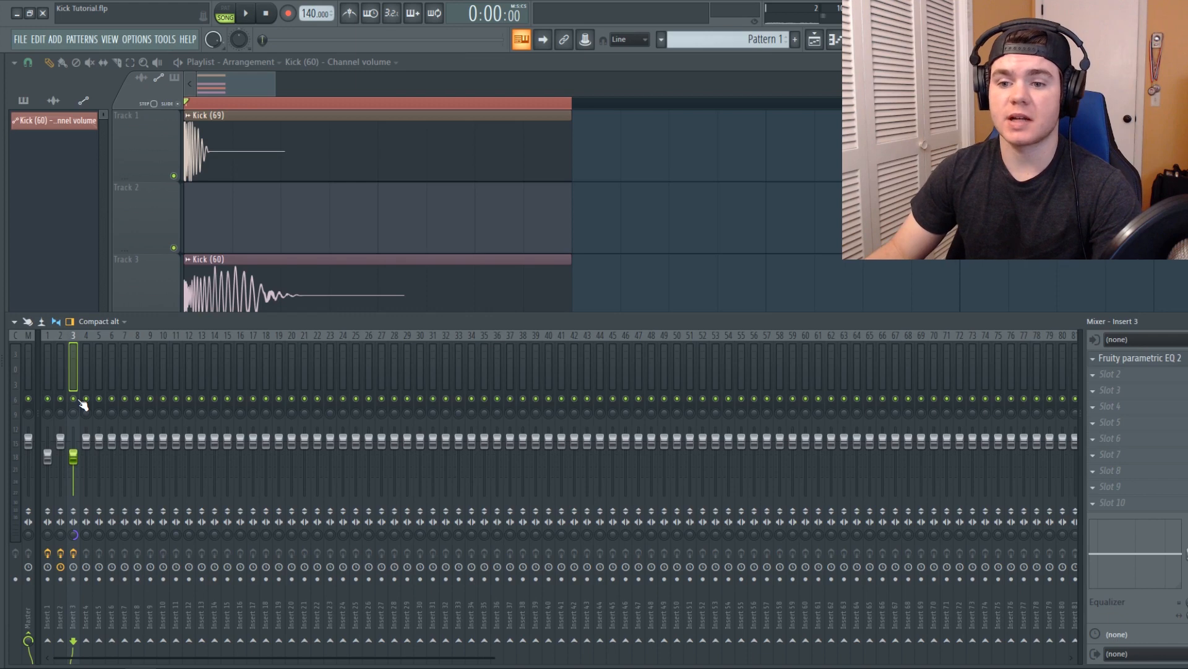
Try Insert 2's volume at 125% and return its fader to the former level, auditioning all three kick layers together.
key("space")
key("space")
key("space")
key("space")
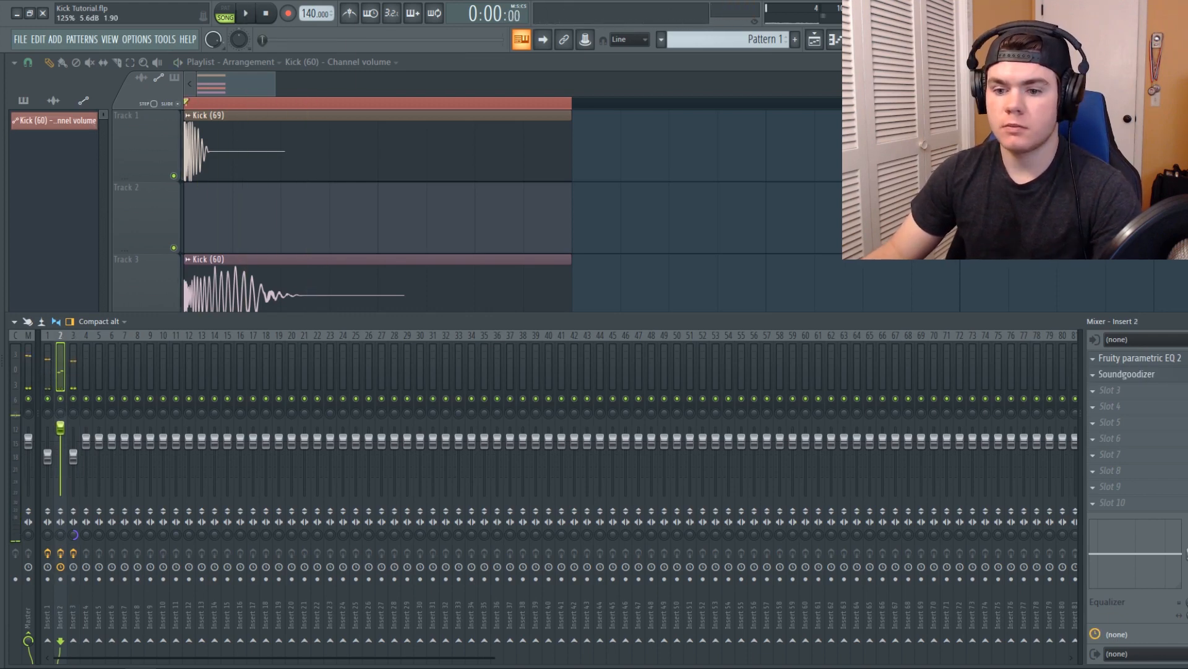
left_click_drag(60, 427, 60, 440)
key("space")
key("space")
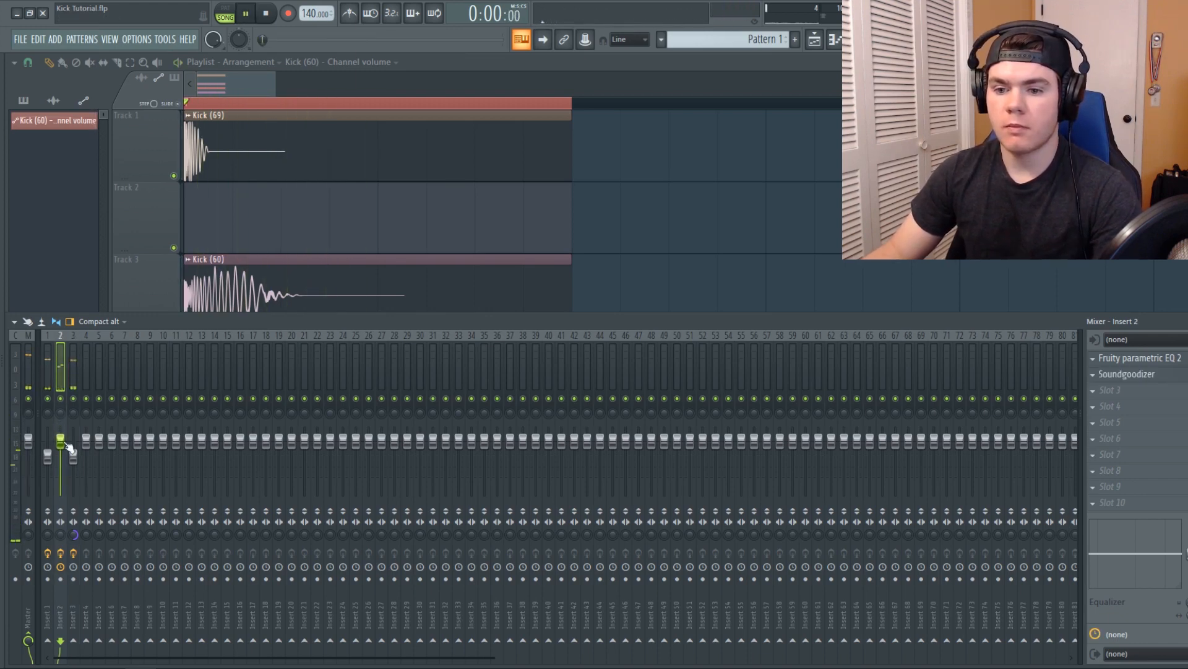
key("space")
key("space")
key("space")
key("space")
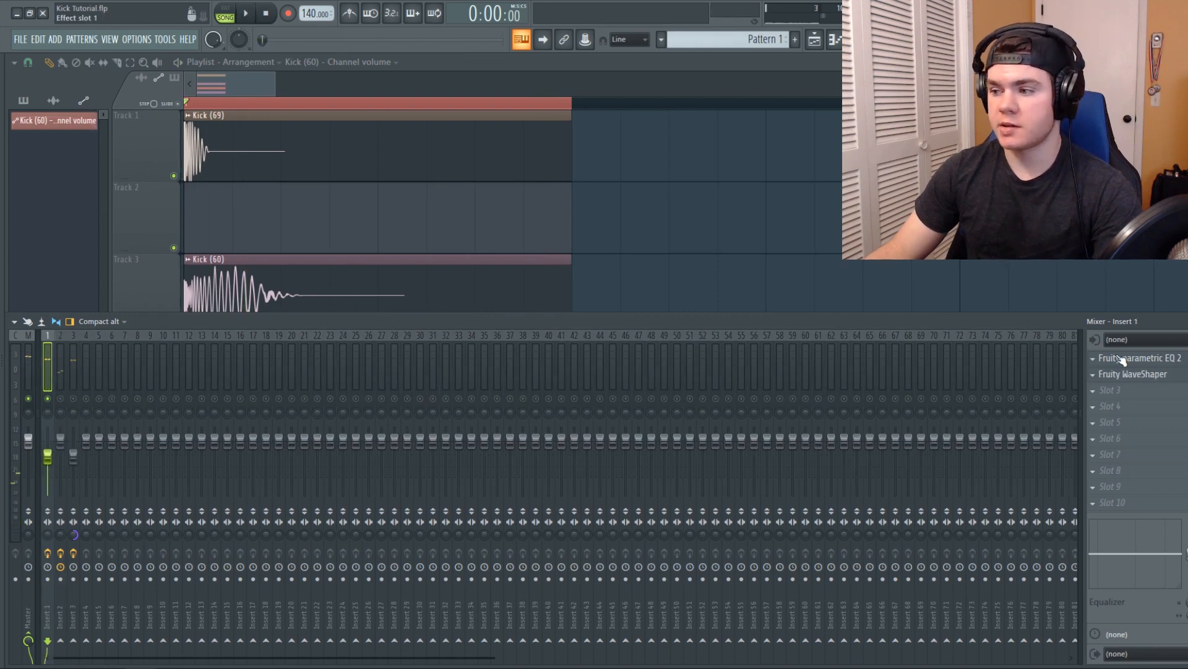
In Insert 1's EQ, reset high-shelf band 6 and boost peaking band 5 slightly in the mids, auditioning the layer.
left_click(1122, 359)
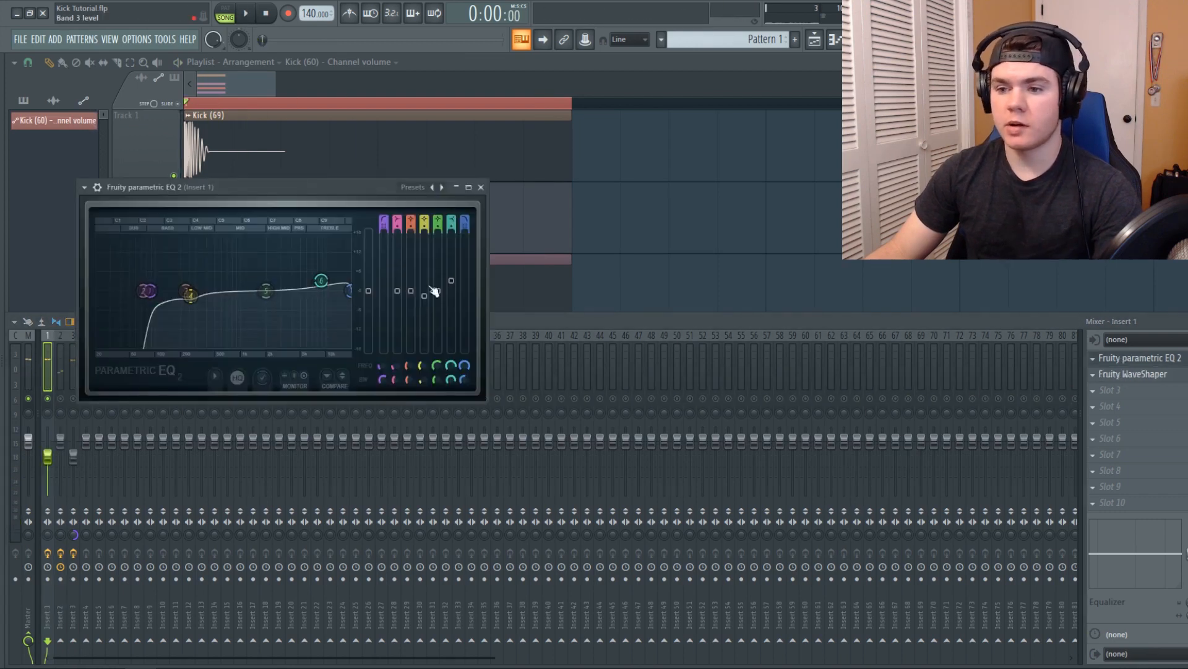
right_click(321, 280)
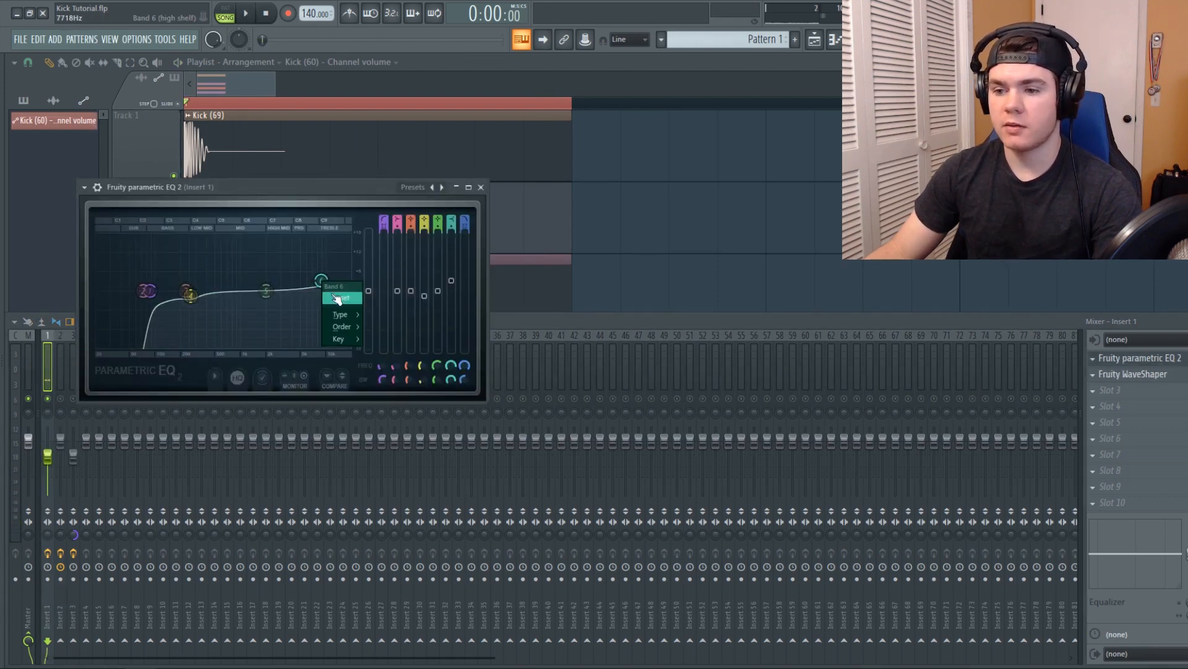
left_click(339, 297)
key("space")
left_click_drag(280, 295, 247, 284)
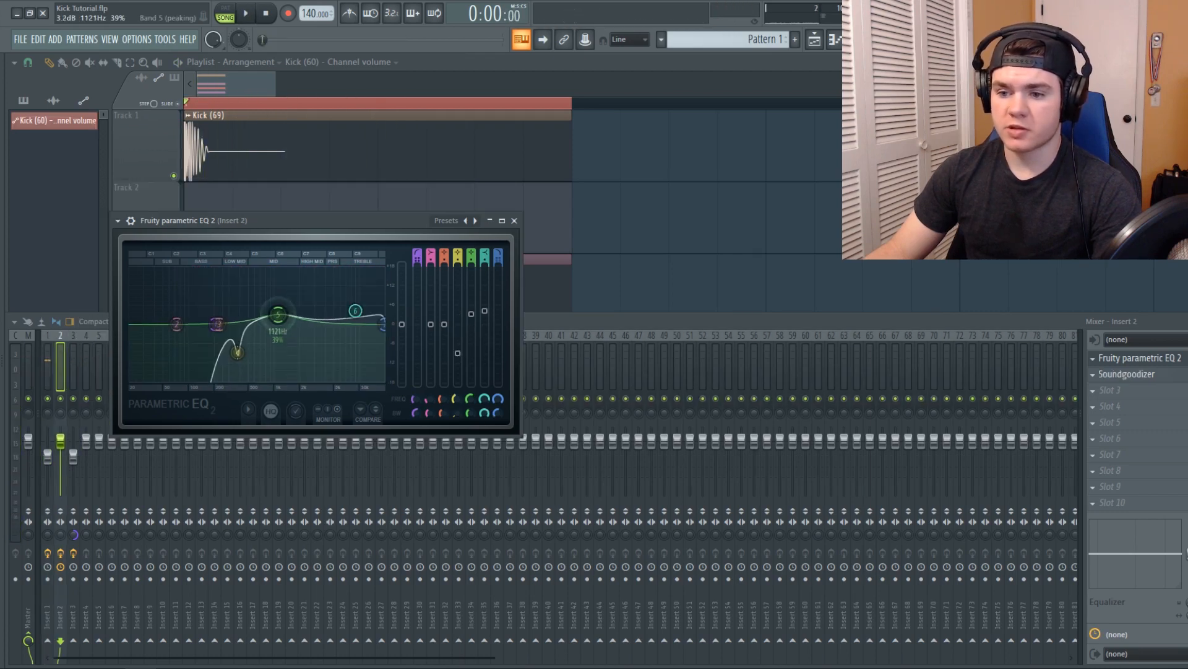
Boost peaking band 5 at about 1121 Hz further in Insert 2's EQ, adjust its width, close the EQ, and audition the layers.
left_click_drag(278, 314, 278, 308)
scroll(278, 308, "up", 2)
key("space")
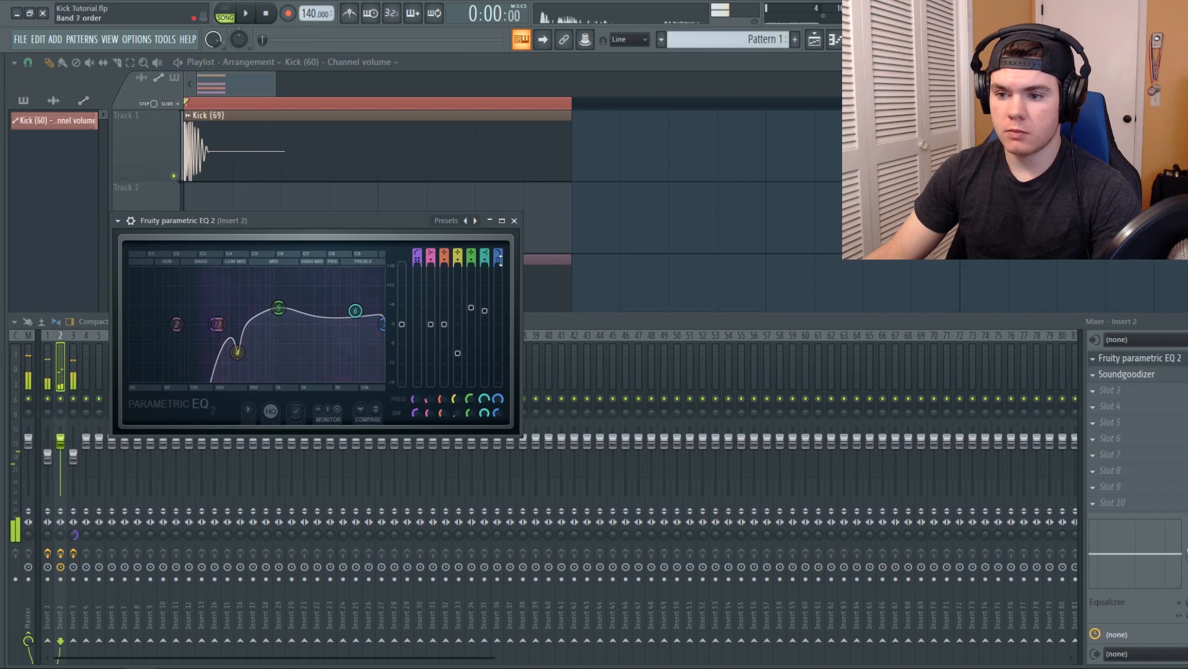
left_click(514, 221)
key("space")
key("space")
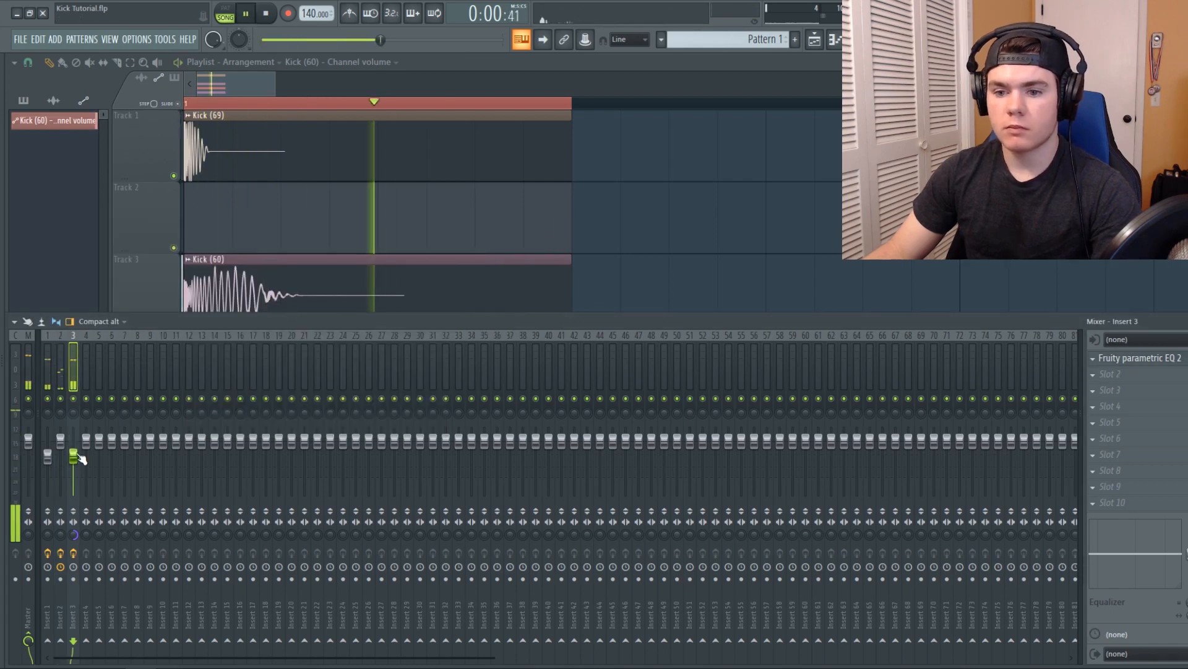
key("space")
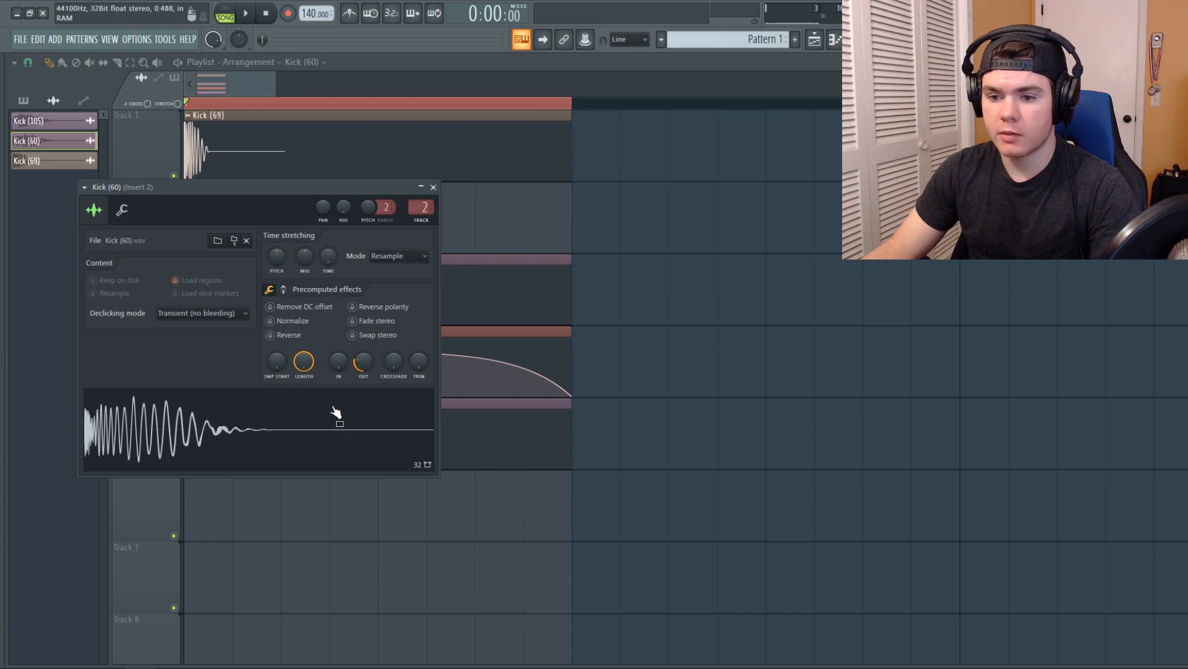
Turn on Normalize for the Kick (60) sample during playback, and close its sampler settings.
key("space")
left_click(289, 319)
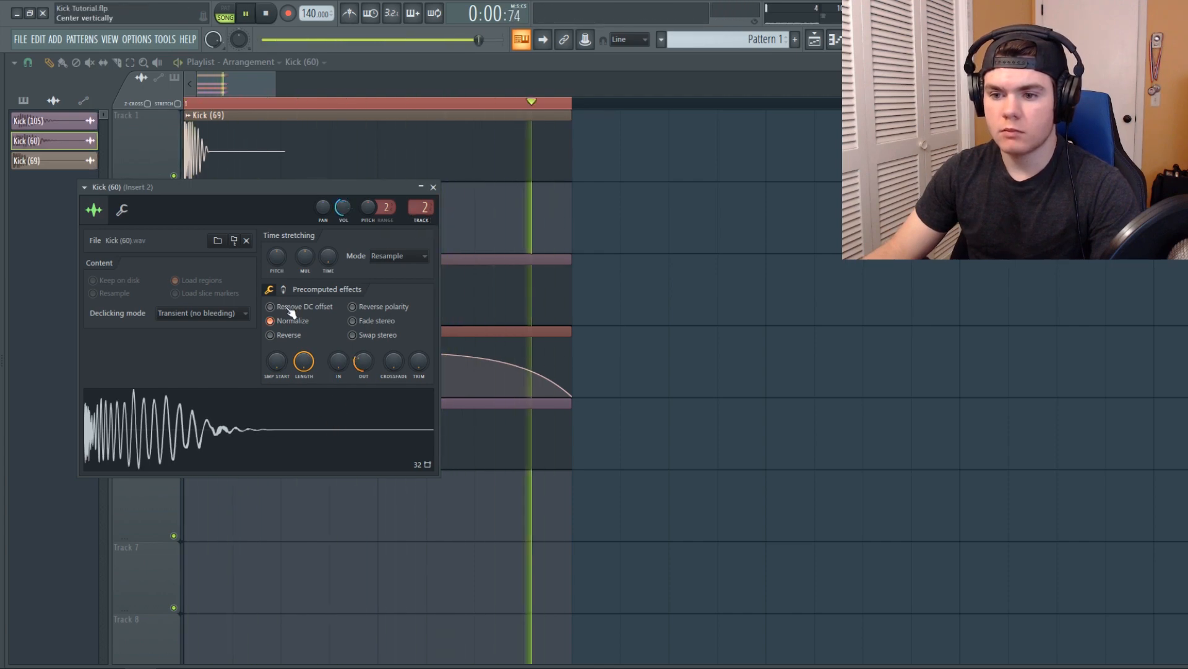
key("space")
left_click(434, 187)
Select the Master track in the mixer, audition the kick, and load Fruity parametric EQ 2 into its first effect slot.
key("F9")
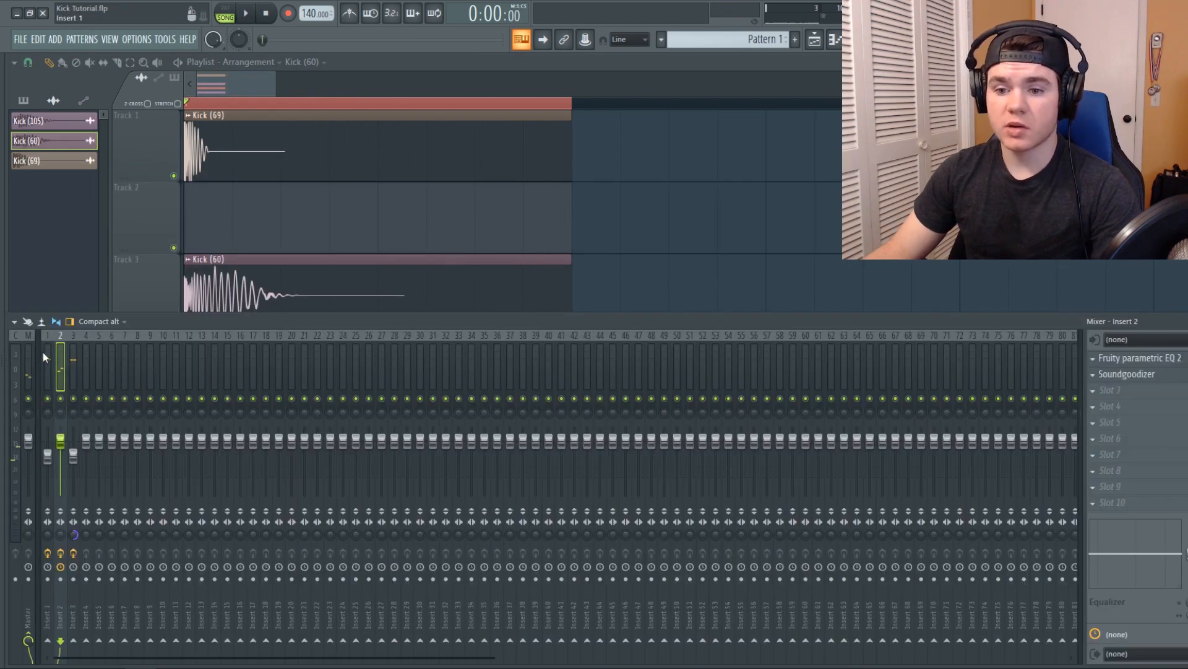
left_click(30, 358)
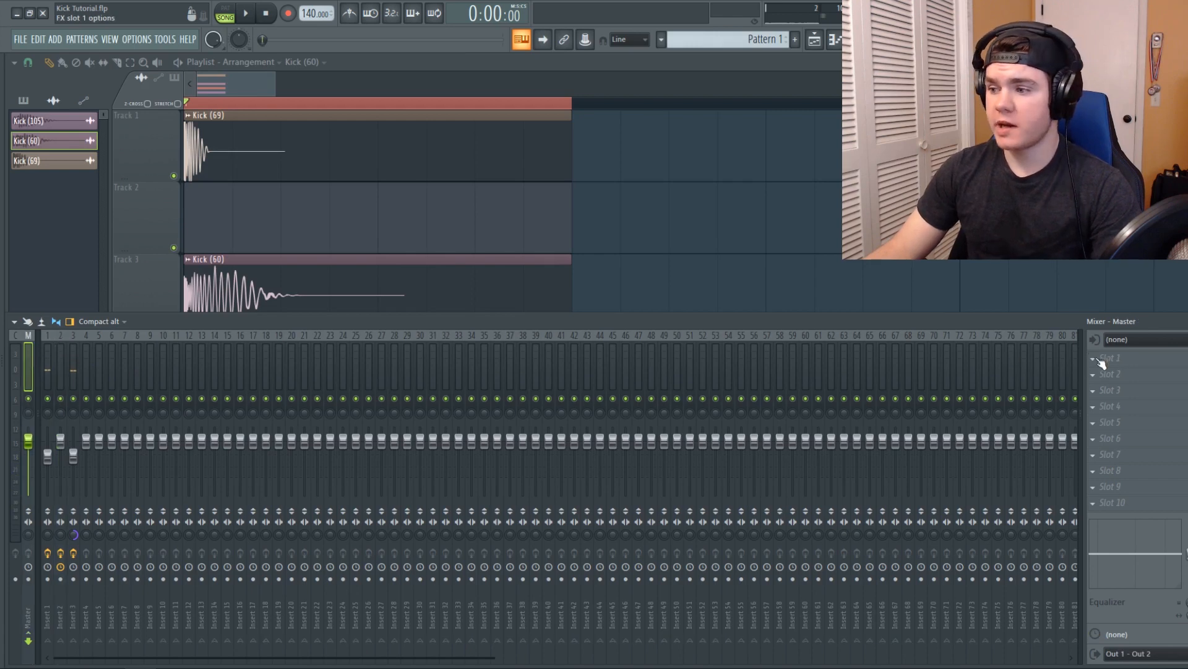
key("space")
key("space")
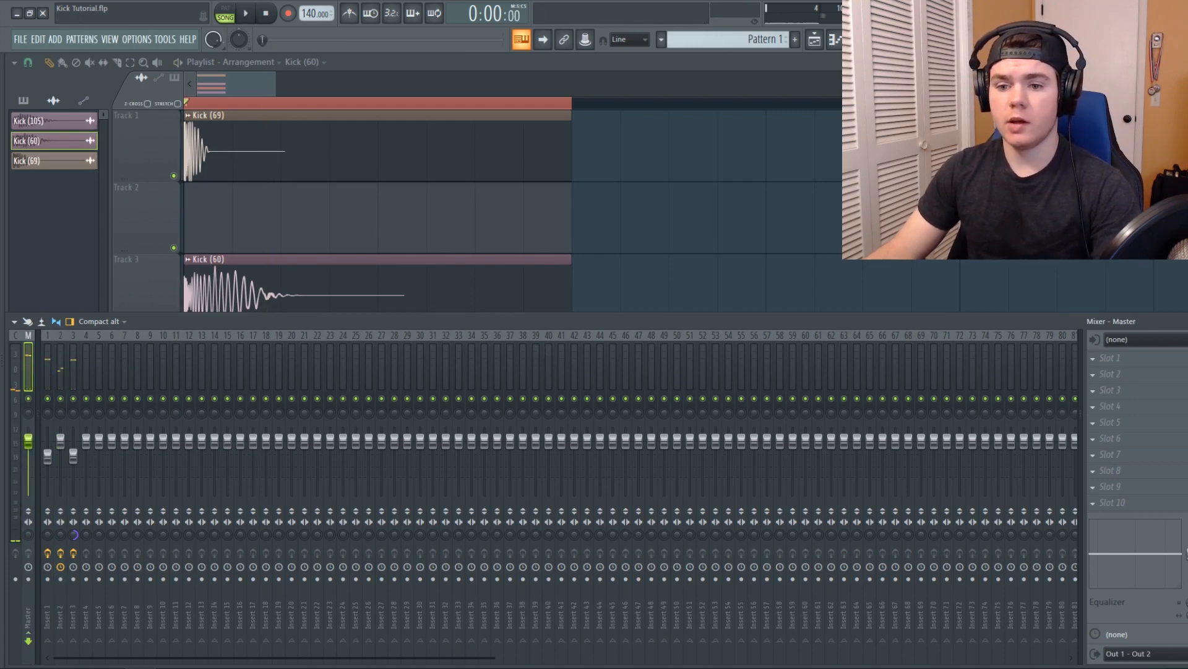
left_click(1104, 362)
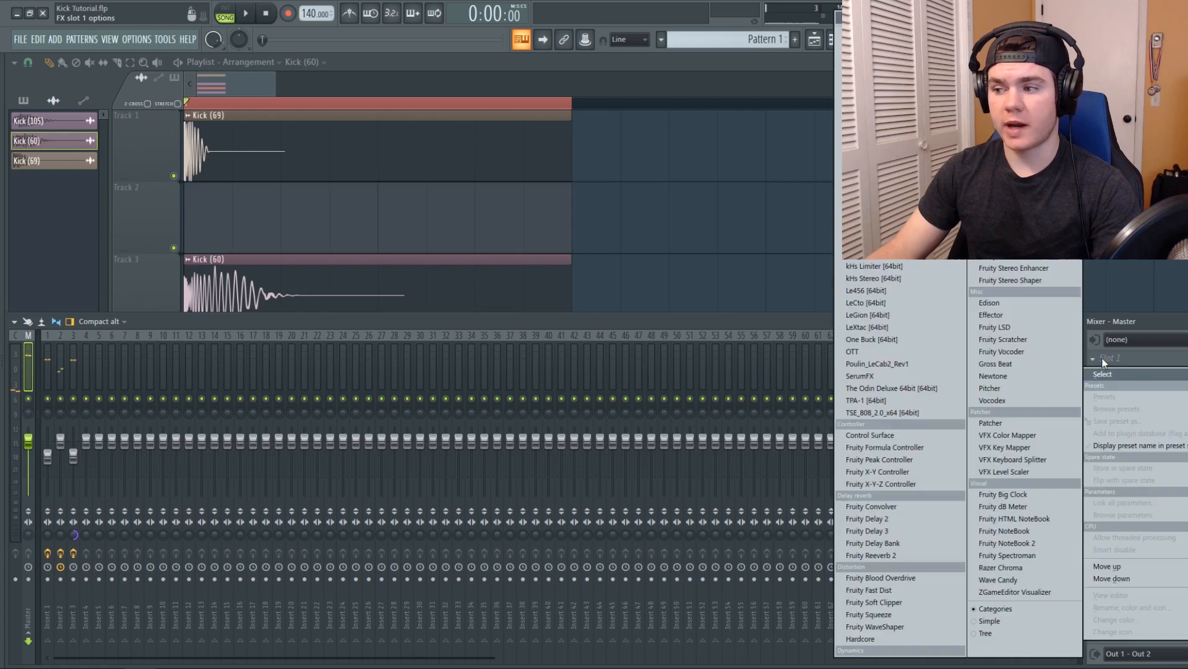
left_click(1014, 162)
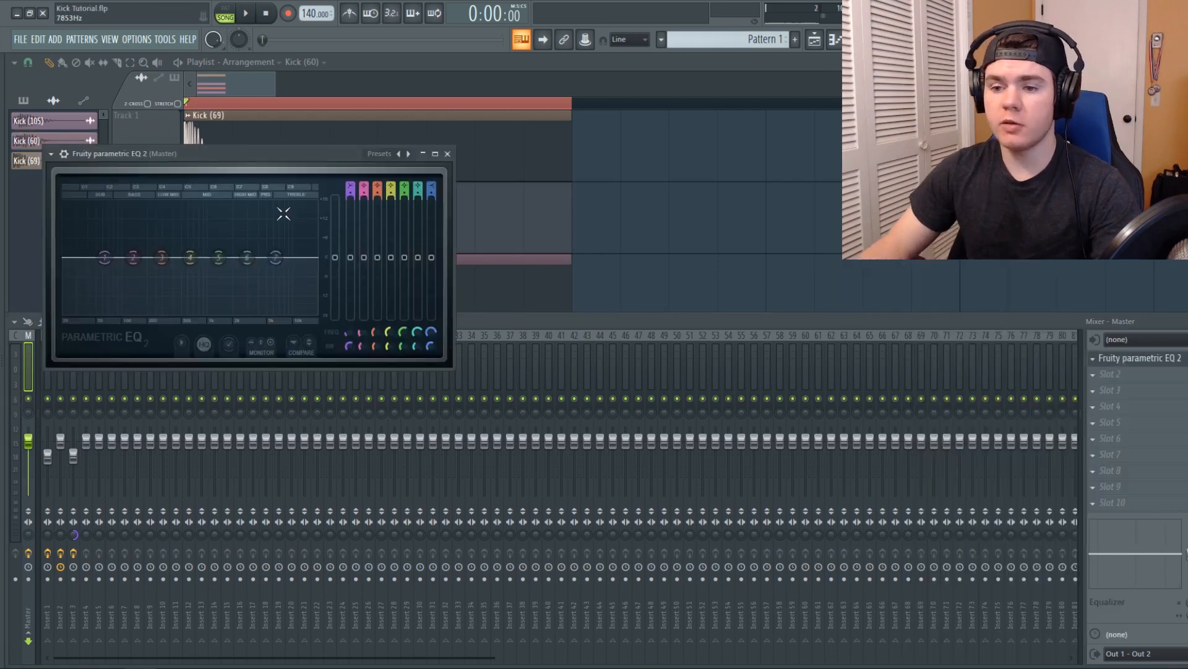
Shape the Master EQ during playback with a slight low-mid boost on band 2 and gentle cuts in the upper mids and treble.
key("space")
mouse_move(219, 257)
left_mouse_down()
mouse_move(230, 240)
mouse_move(228, 262)
left_mouse_up()
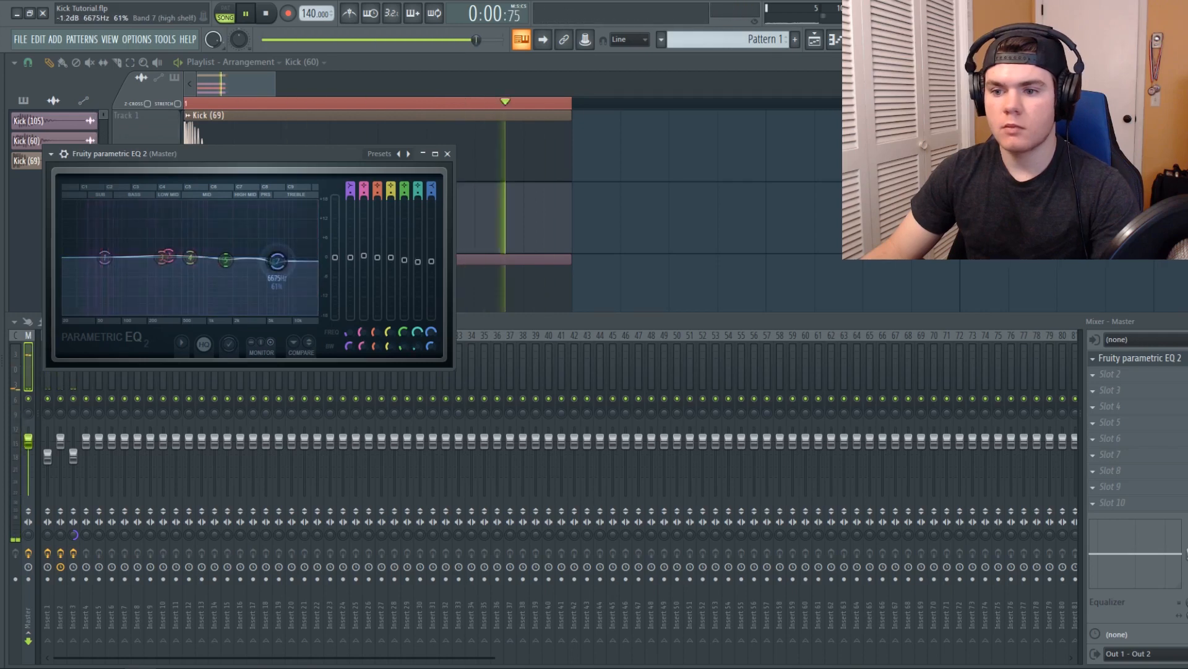
left_click_drag(276, 258, 266, 262)
key("space")
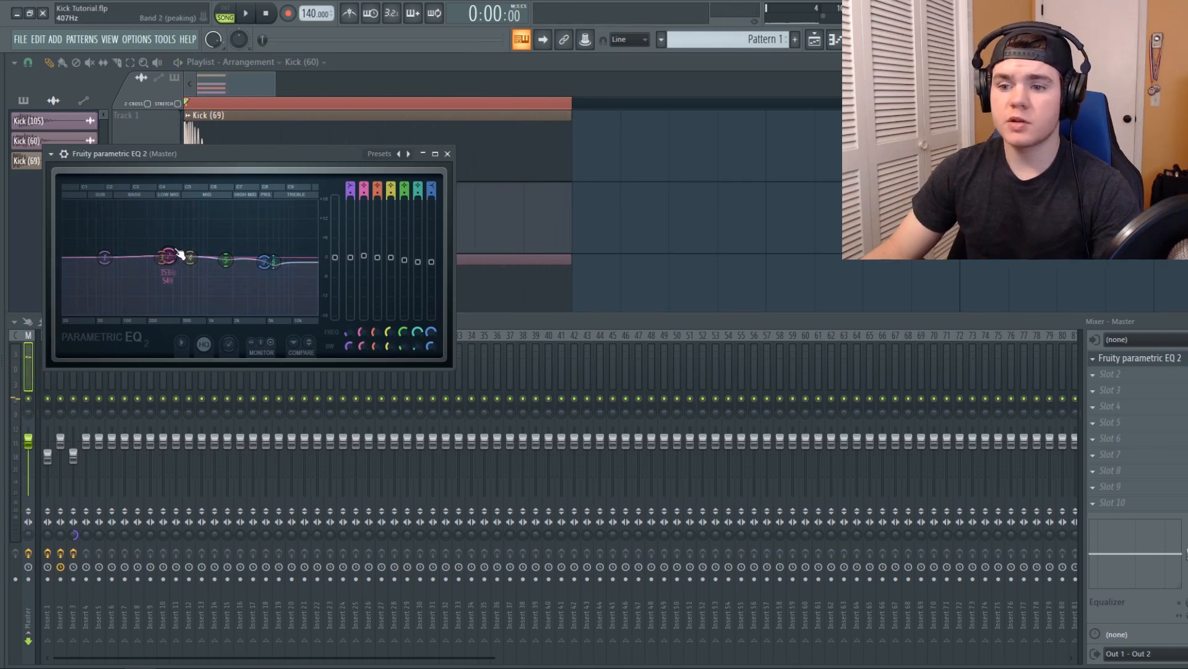
Close the Master EQ, load Fruity WaveShaper into the second effect slot, and audition the kick through it.
left_click(1100, 360)
left_click(1111, 375)
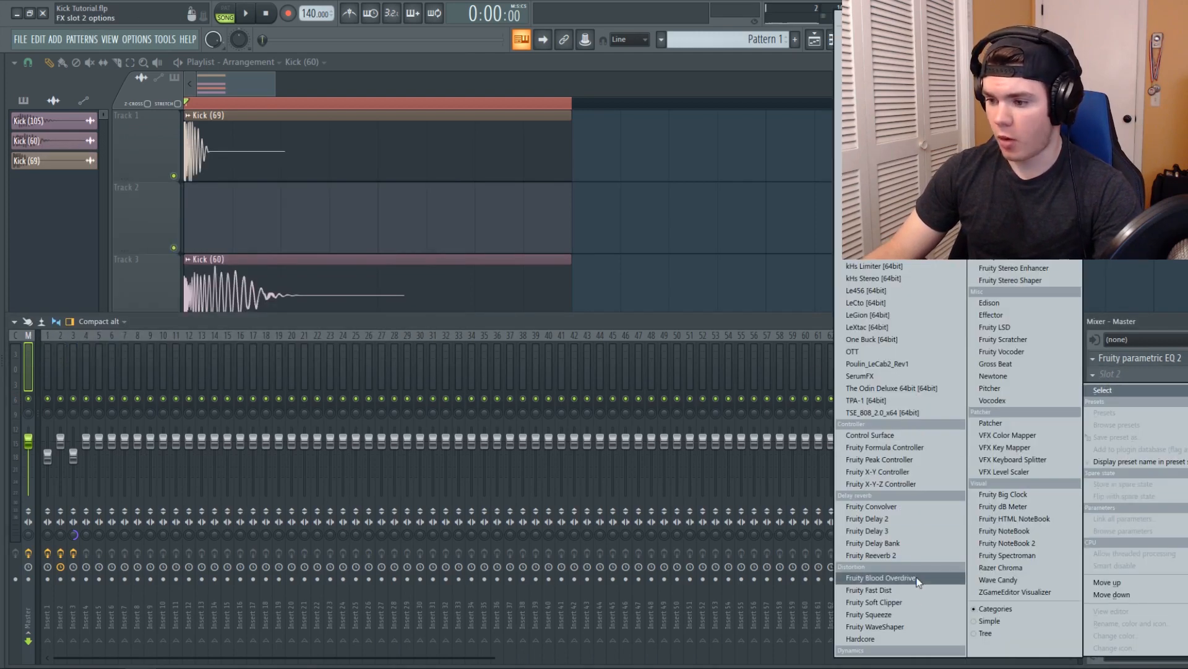
left_click(910, 626)
key("space")
key("space")
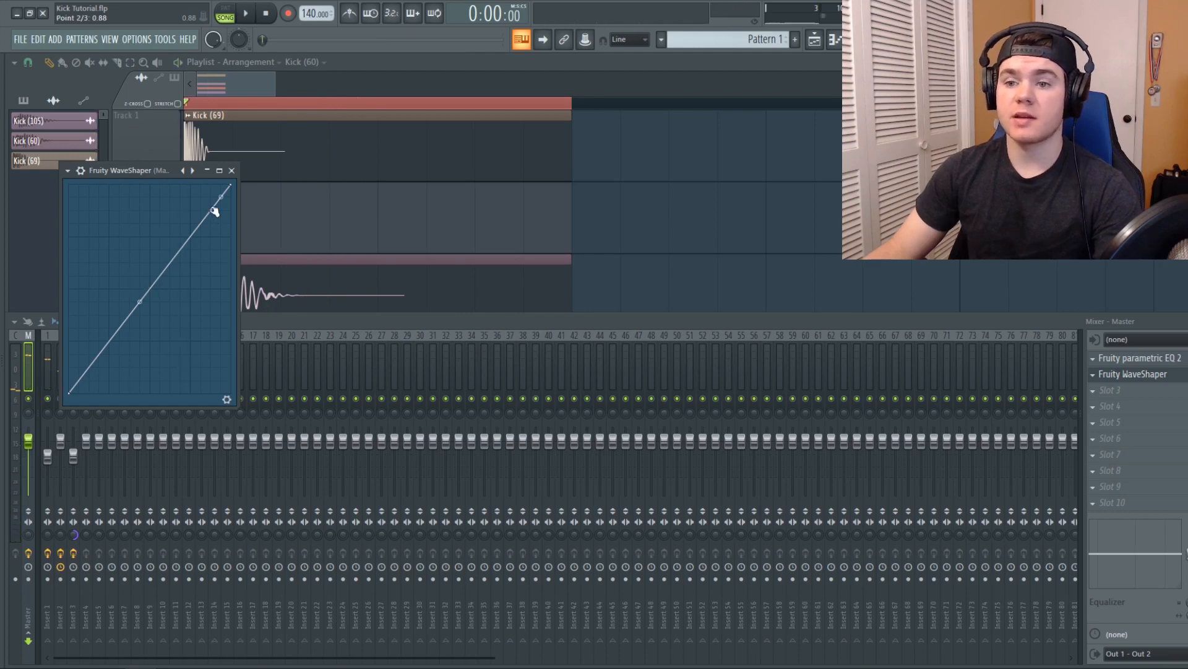
Steepen the WaveShaper curve by moving its upper point to full output at about half input, auditioning the distorted kick.
key("space")
left_click_drag(214, 212, 133, 134)
key("space")
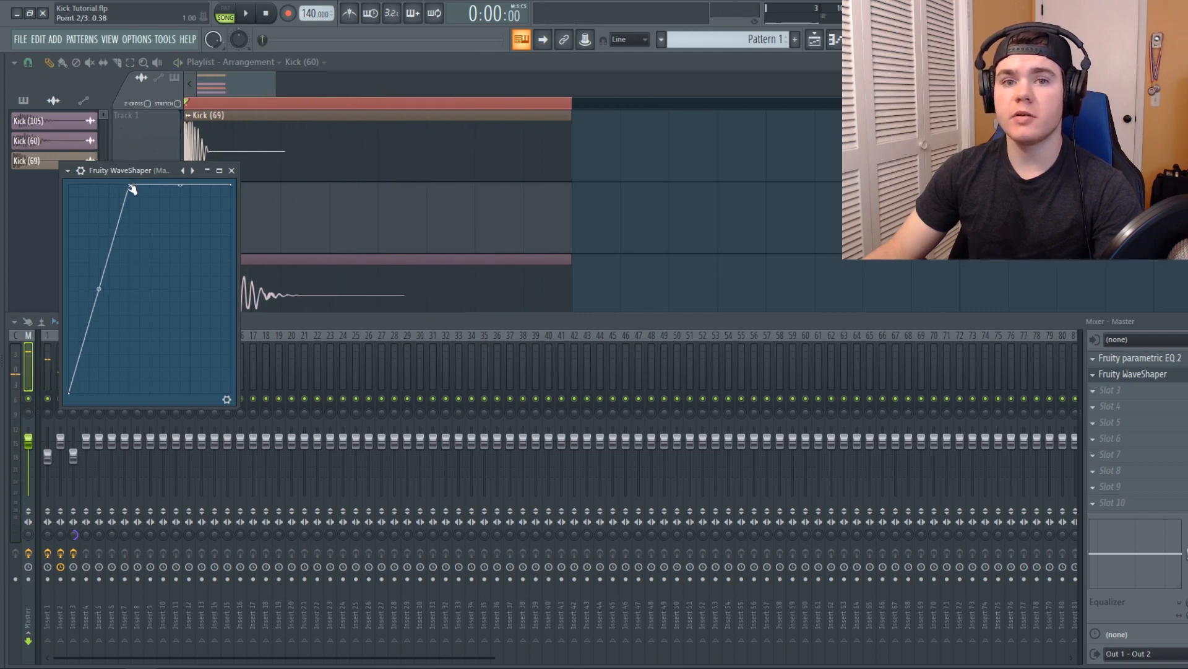
key("space")
key("space")
left_click_drag(132, 185, 150, 183)
key("space")
key("space")
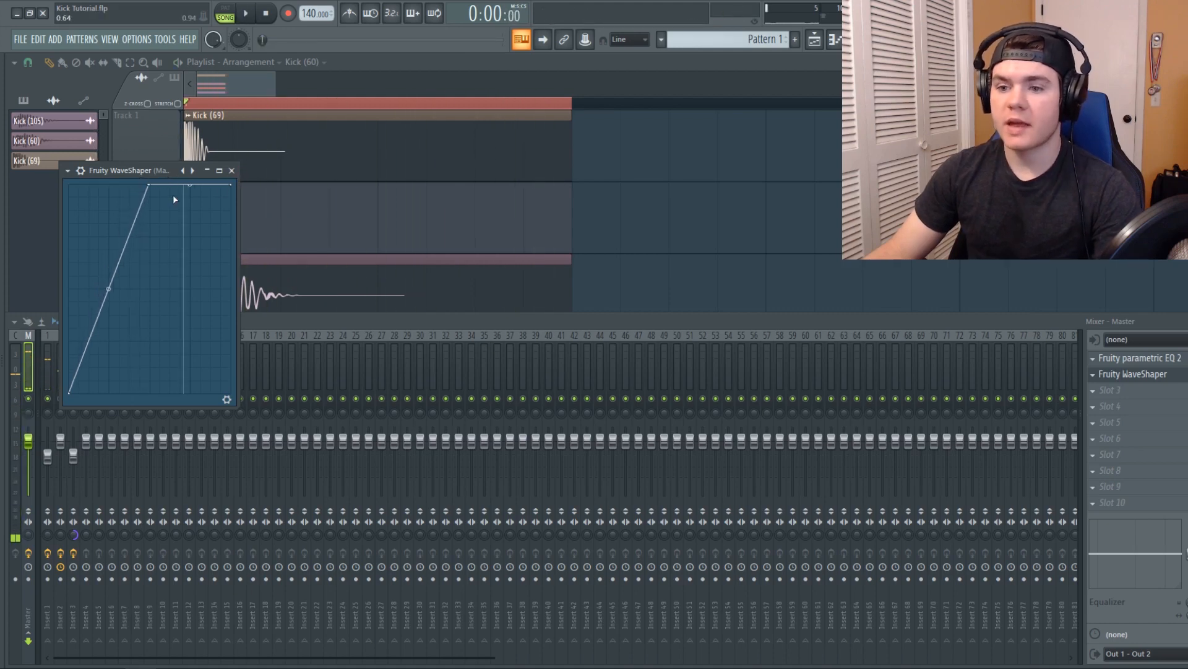
Close the WaveShaper, reopen the Master's Fruity parametric EQ 2, and slightly ease the treble cut after auditioning the kick.
left_click(232, 171)
left_click(1111, 358)
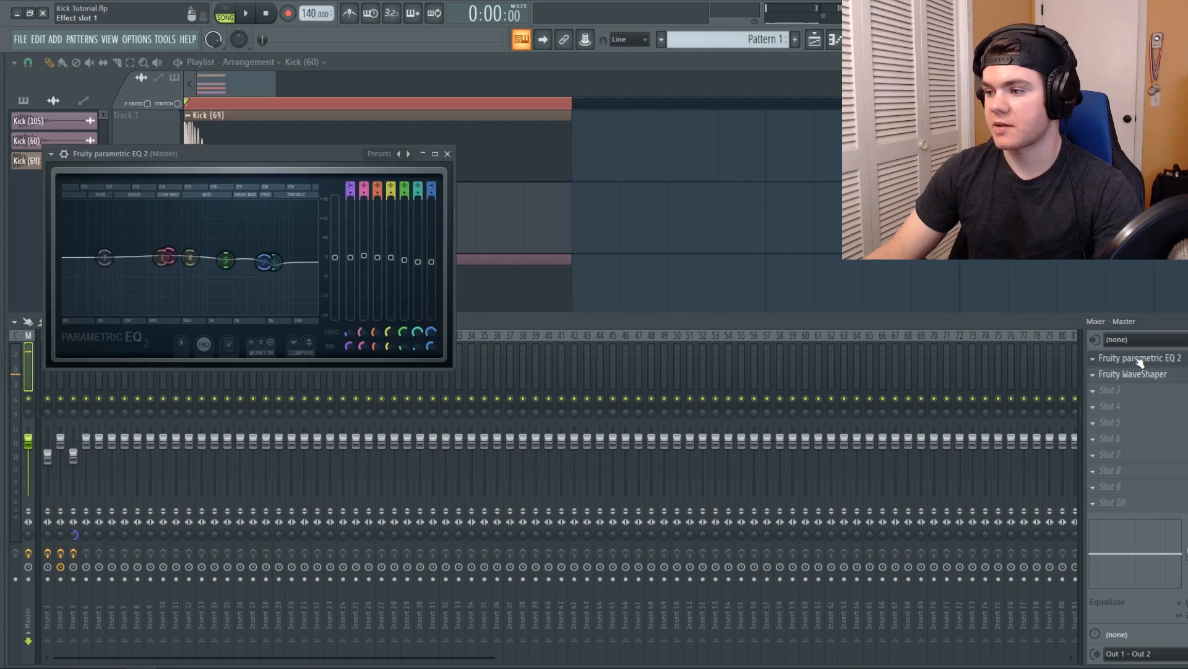
key("space")
key("space")
mouse_move(268, 265)
left_mouse_down()
mouse_move(270, 248)
mouse_move(270, 261)
left_mouse_up()
Fine-tune the WaveShaper's upper curve point to just below half input at full output during playback, and stop the song.
key("space")
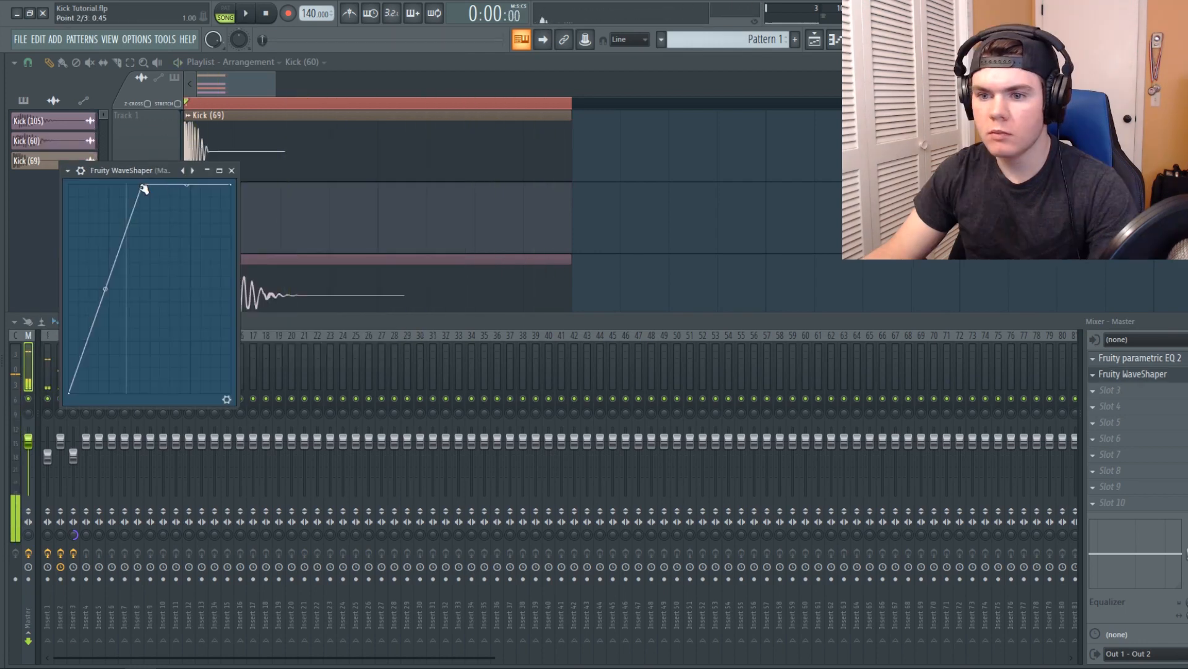
left_click_drag(144, 188, 150, 183)
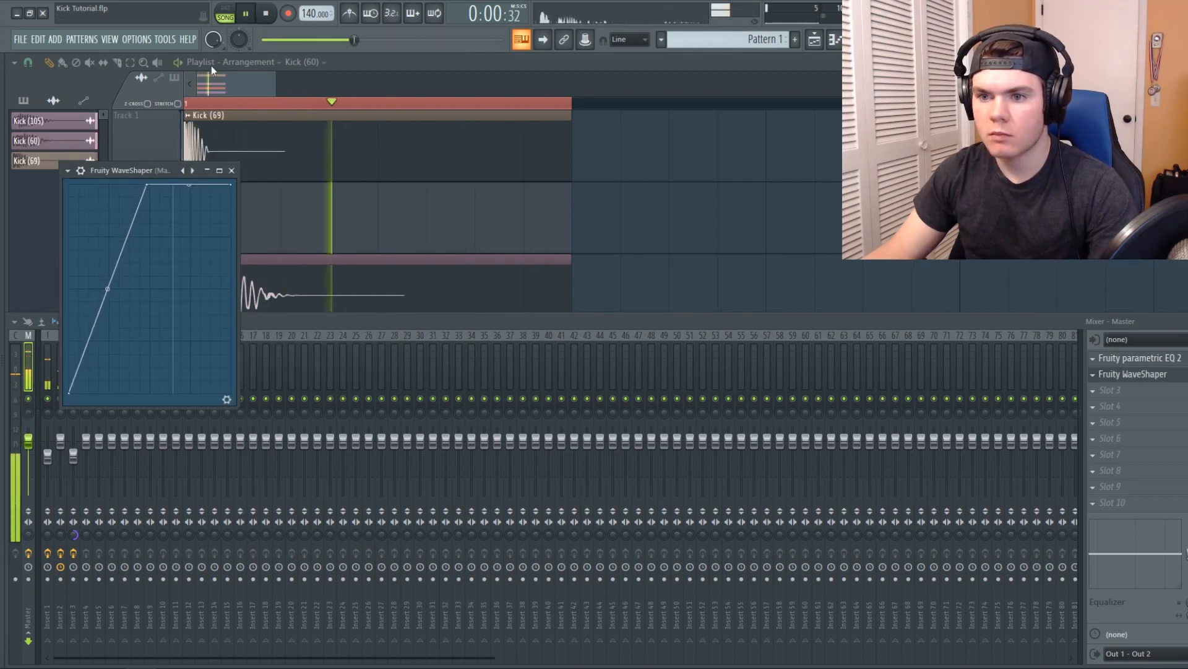
left_click(265, 13)
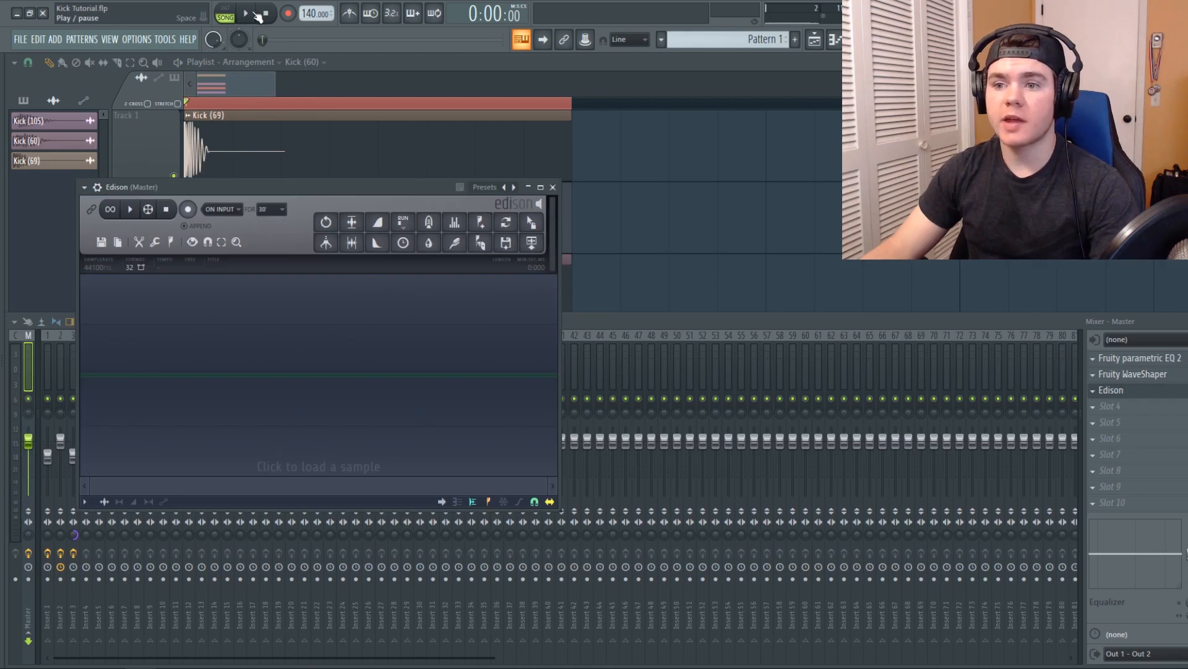
Audition the combined kick and record its playback into Edison on the Master's third effect slot.
left_click(257, 14)
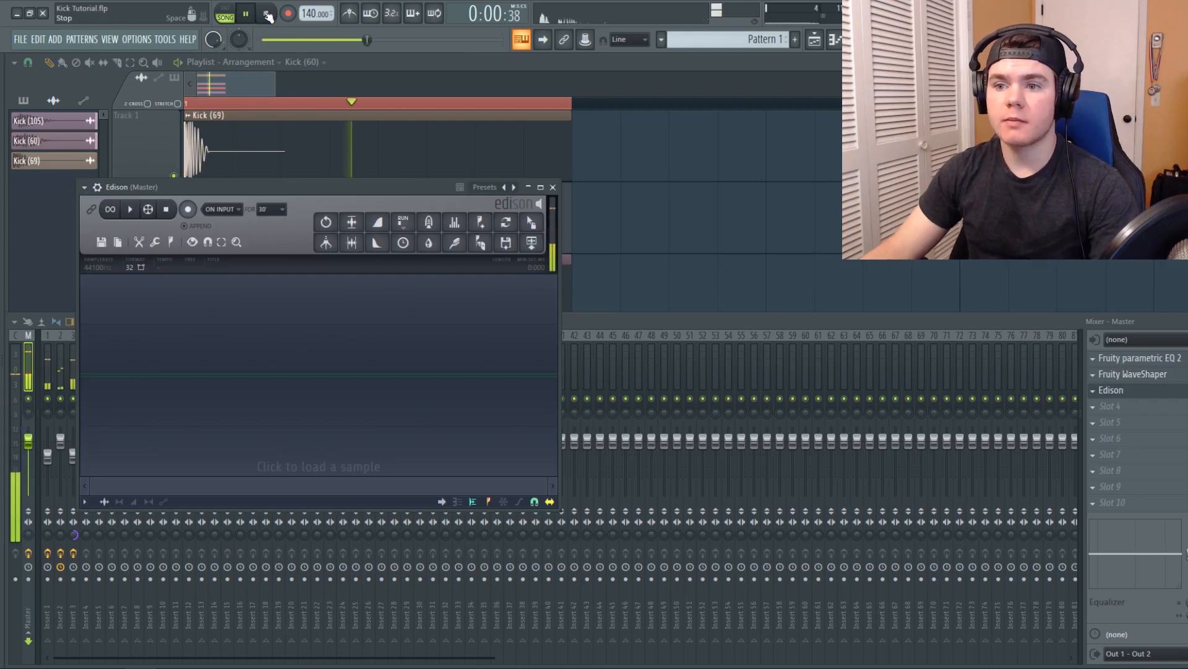
left_click(266, 14)
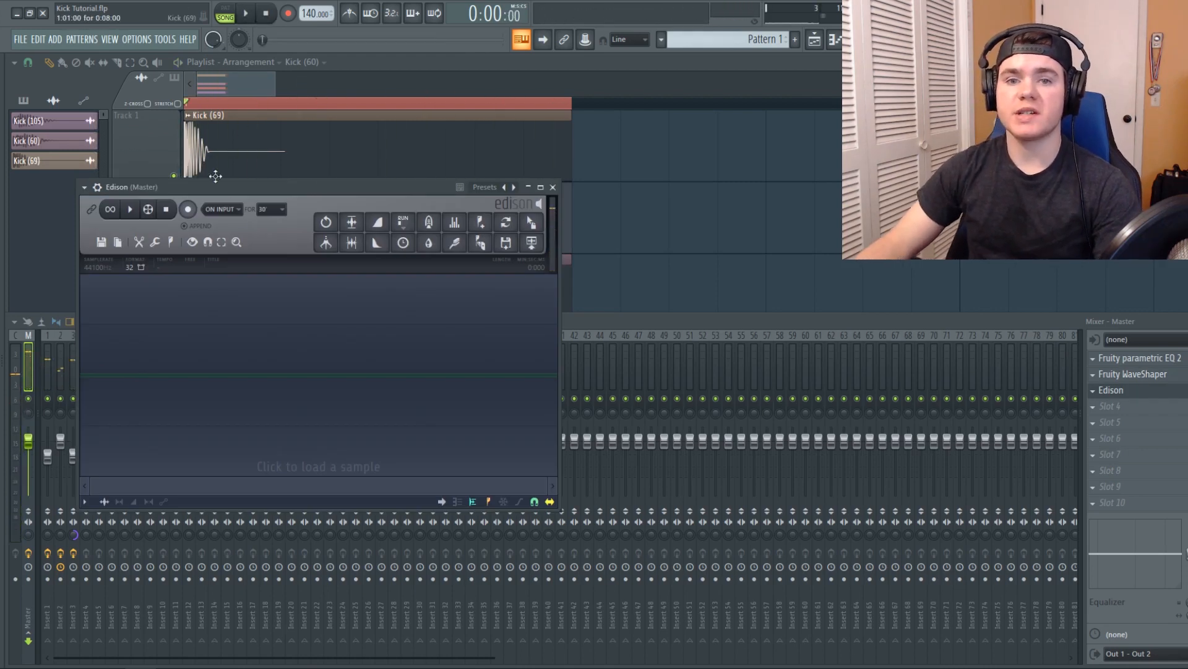
left_click(246, 14)
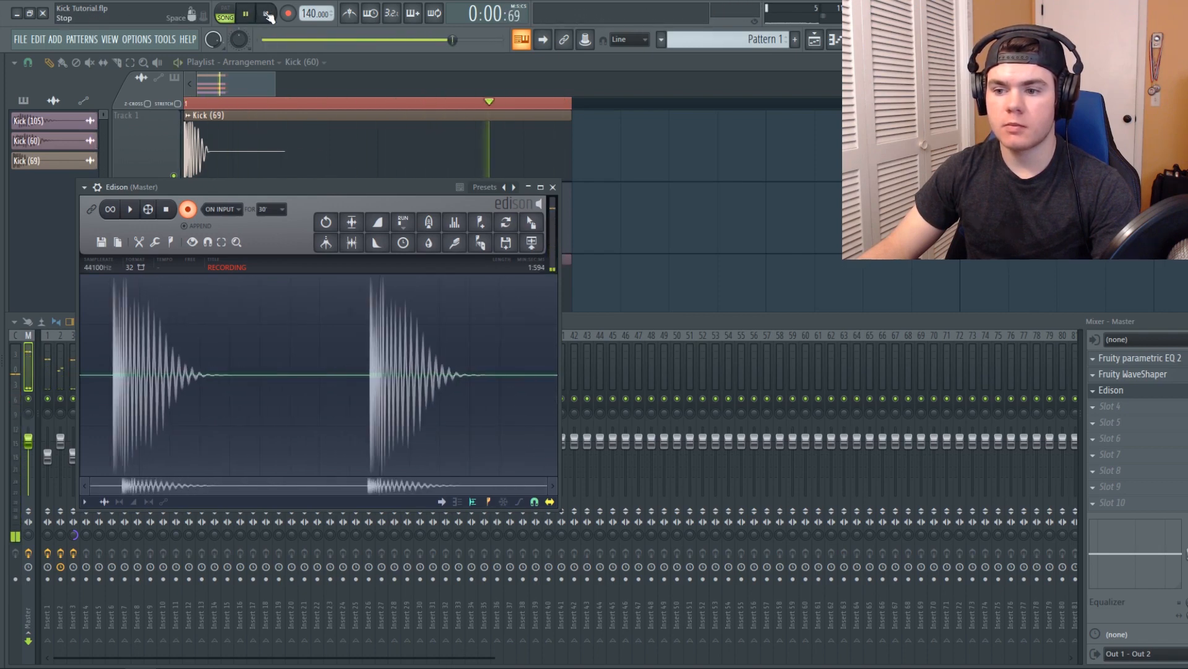
left_click(167, 210)
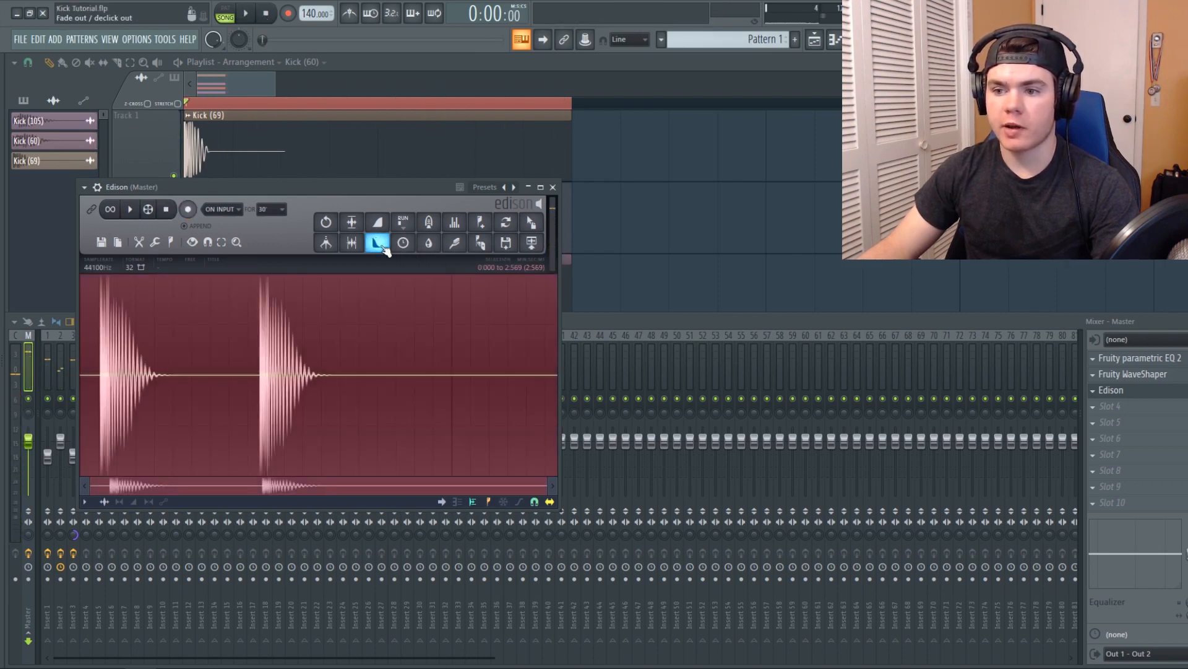
Trim the silence around the Edison recording, delete the second kick hit, and place the remaining sample in the Playlist.
left_click(358, 245)
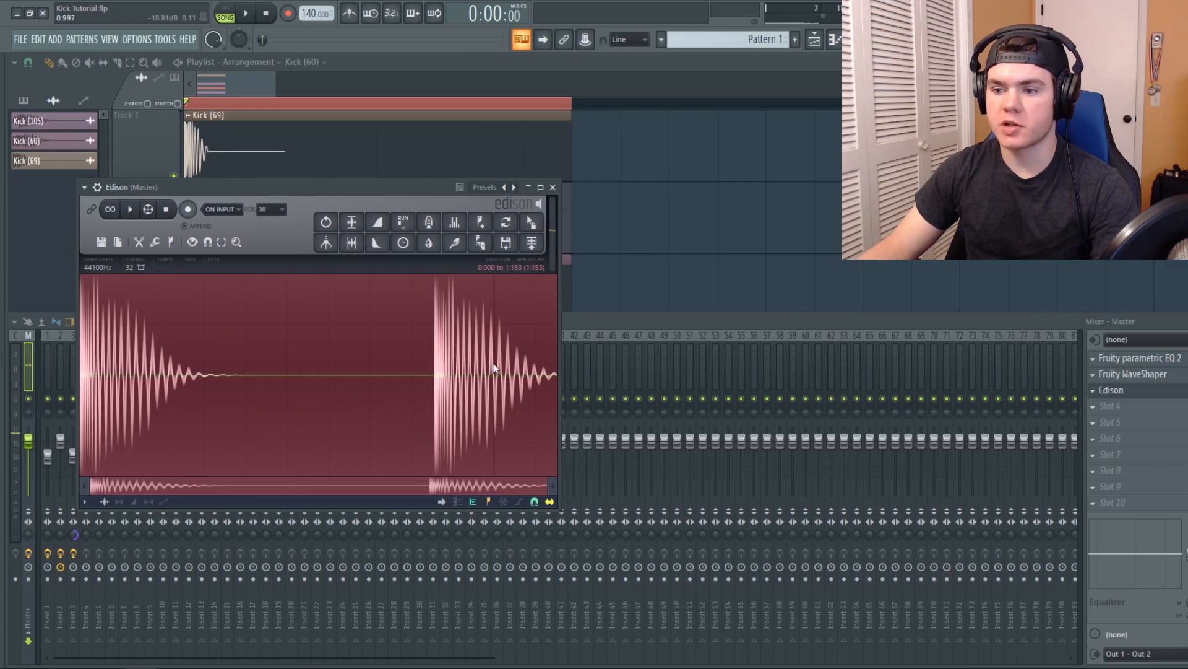
left_click_drag(556, 368, 416, 313)
key("Delete")
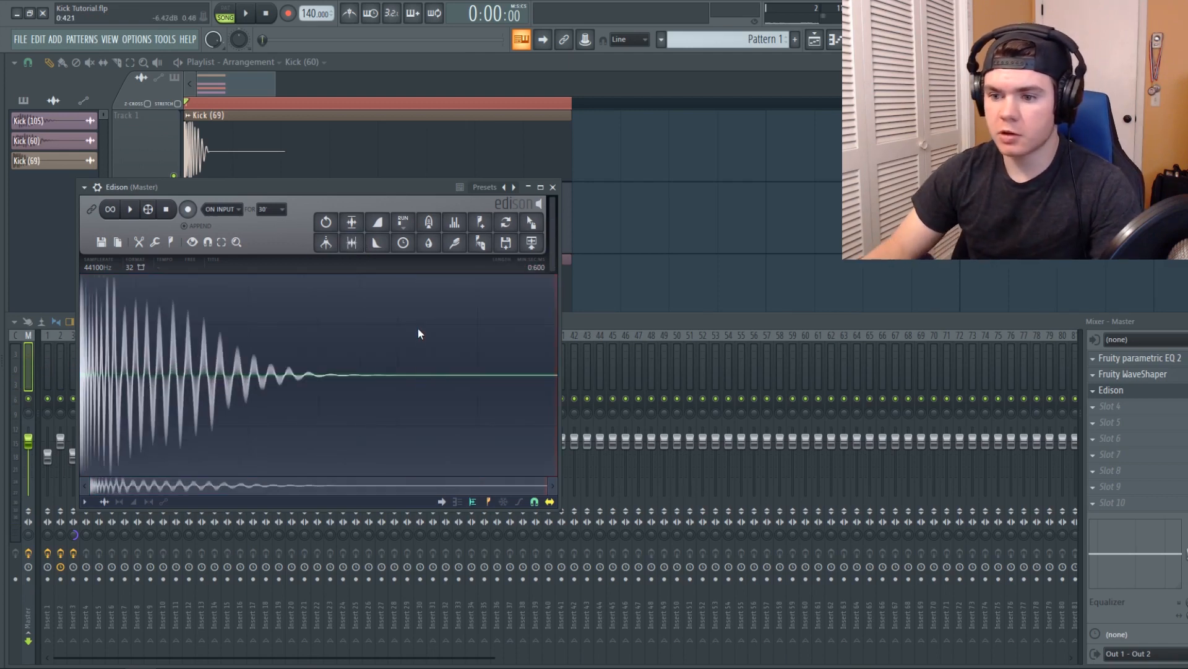
key("space")
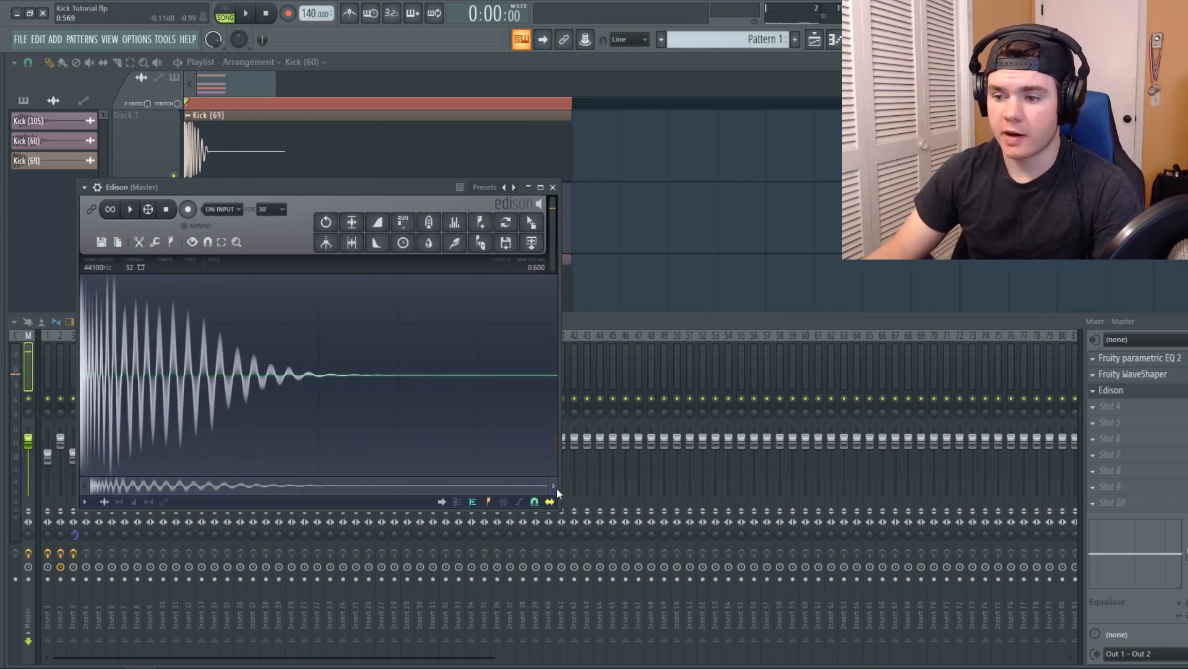
left_click_drag(547, 491, 146, 491)
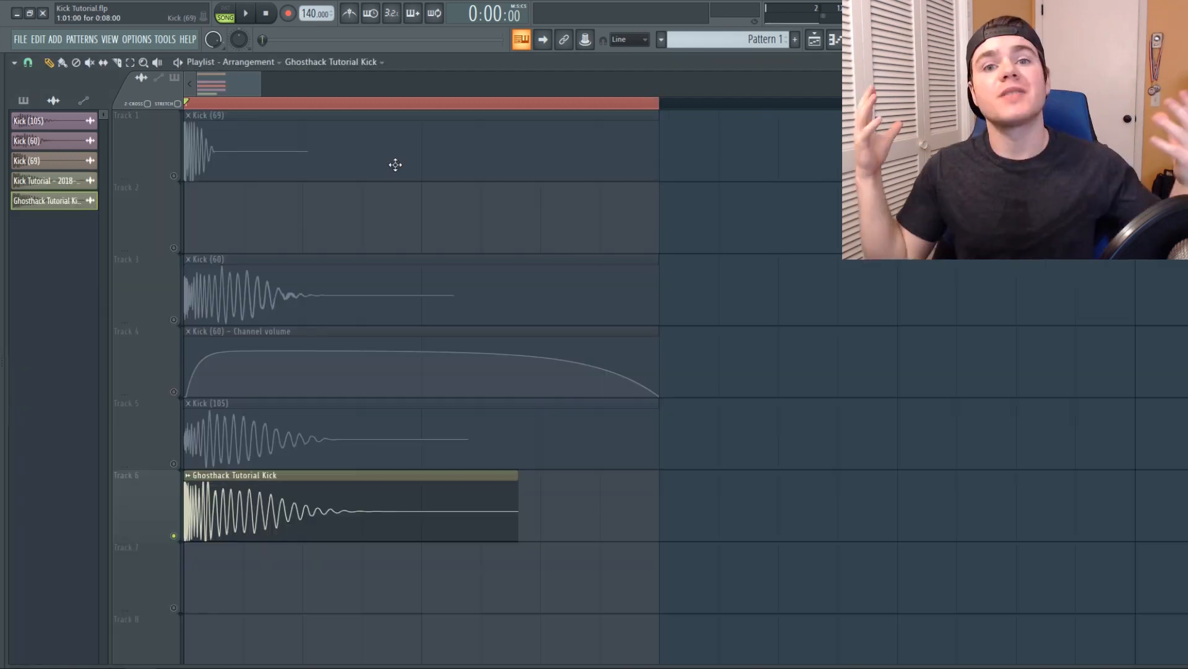